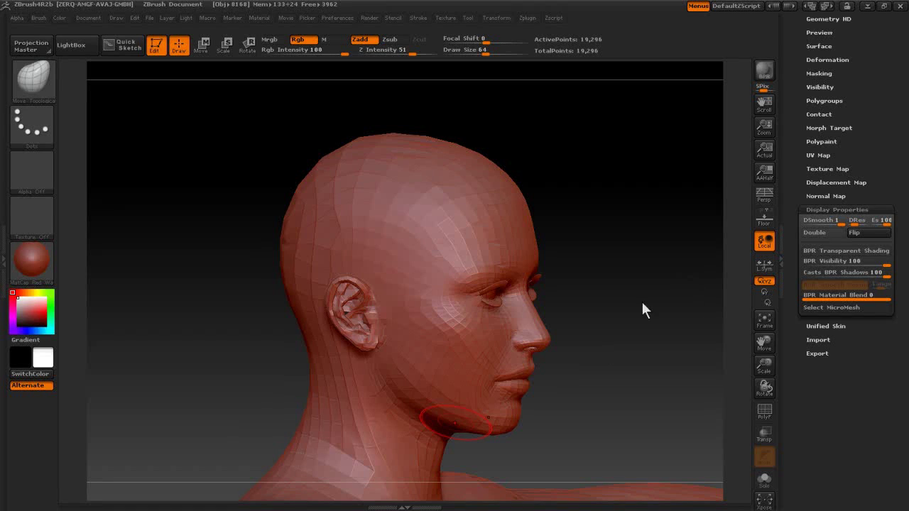
- Paint a mask over the crown and back of the Genesis scalp, orbiting to reach each area
left_click_drag(631, 335, 640, 333)
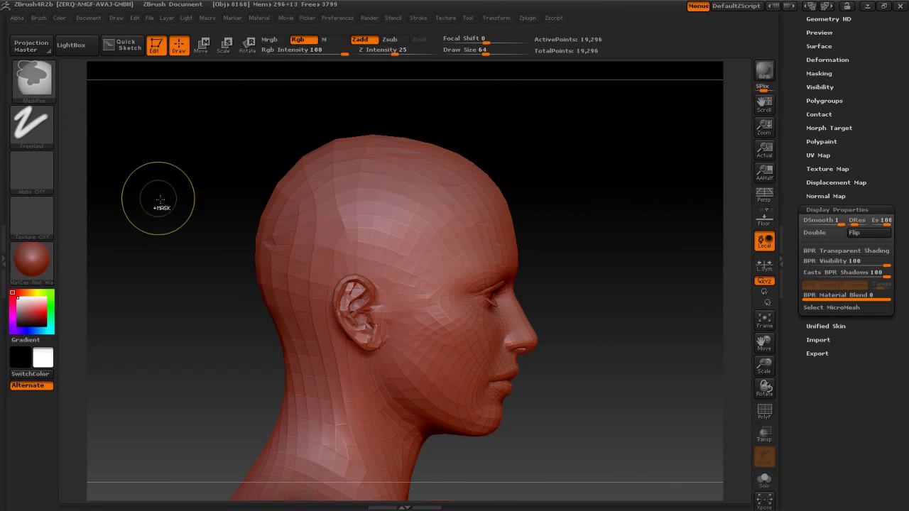
left_click_drag(285, 227, 337, 168)
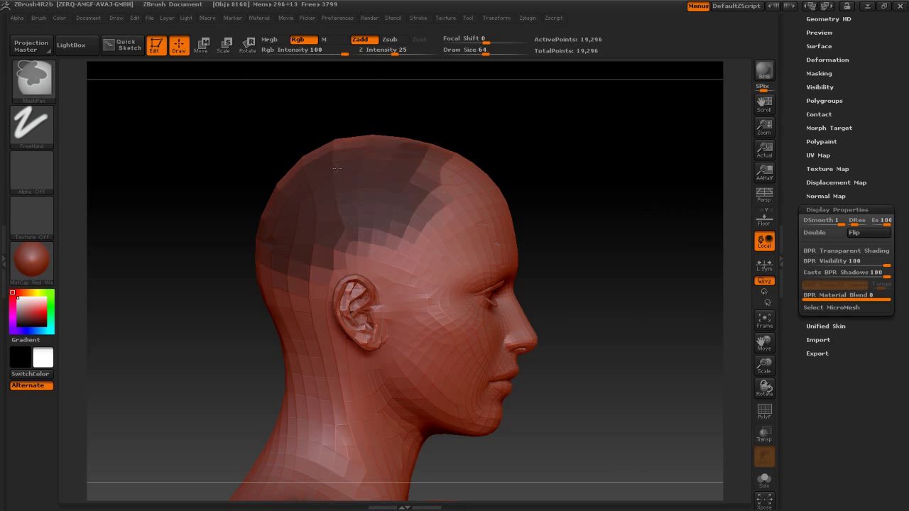
left_click_drag(177, 257, 224, 259)
left_click_drag(497, 178, 544, 258)
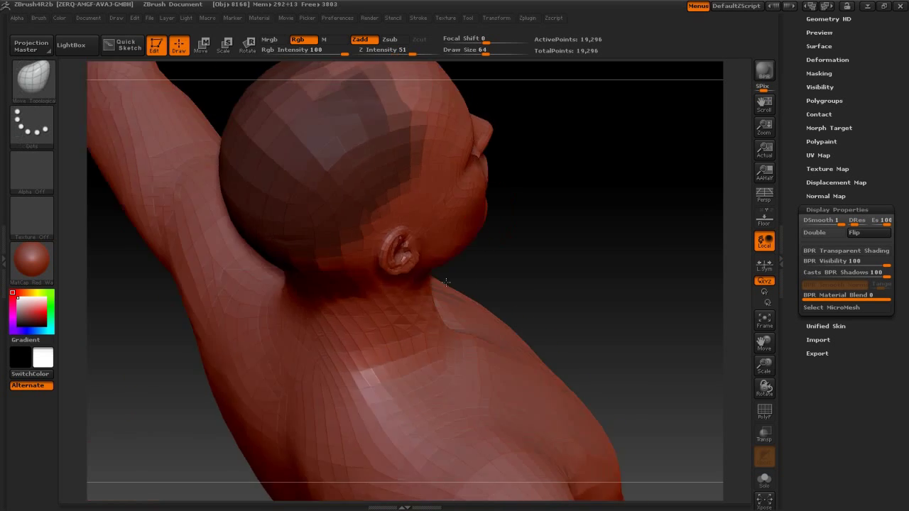
left_click_drag(511, 170, 577, 286)
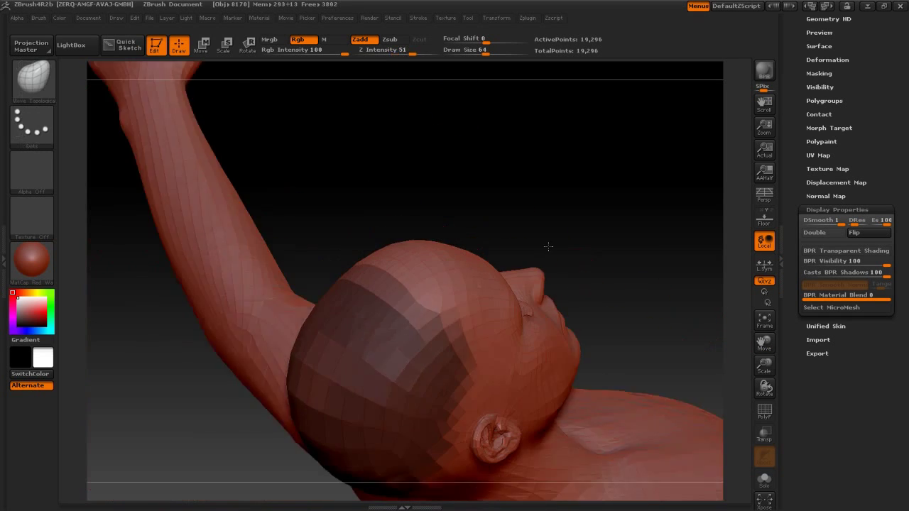
left_click_drag(540, 178, 631, 225)
left_click_drag(887, 157, 887, 233)
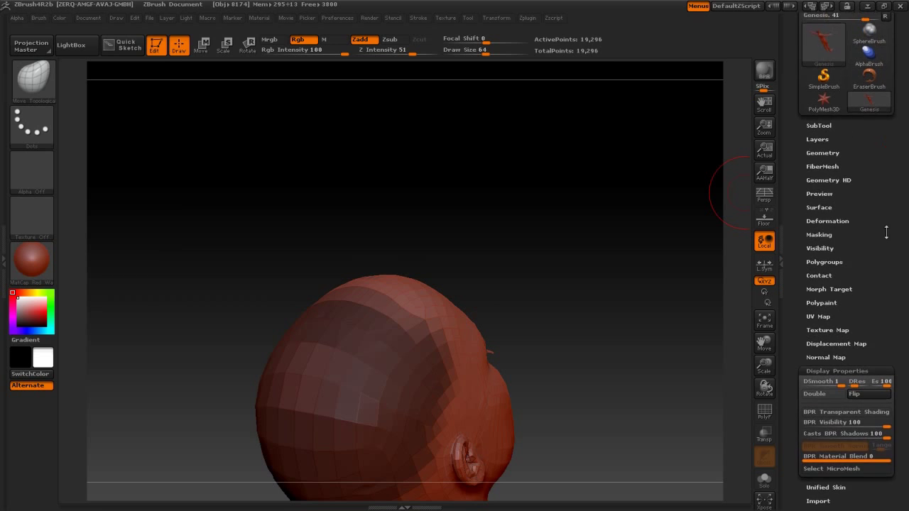
- With the Tool > Masking options shown, mask a patch near the right temple
left_click(819, 235)
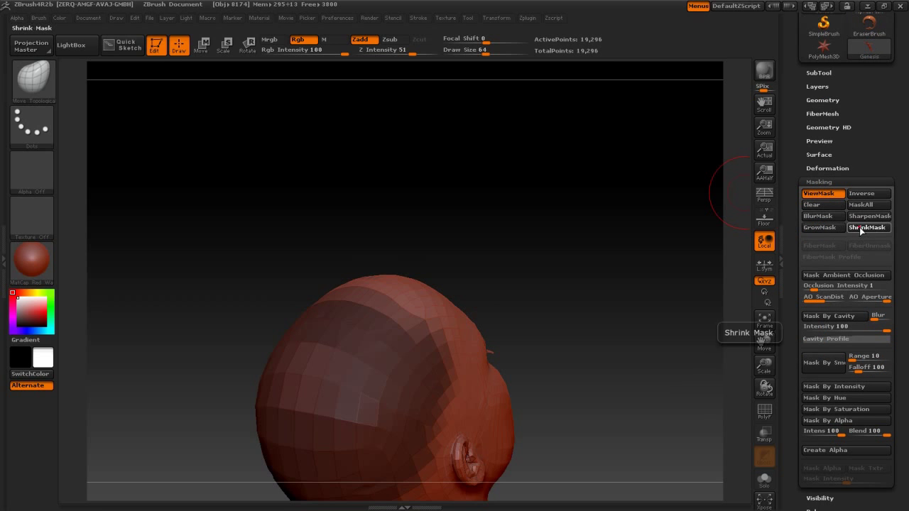
left_click_drag(613, 315, 554, 313)
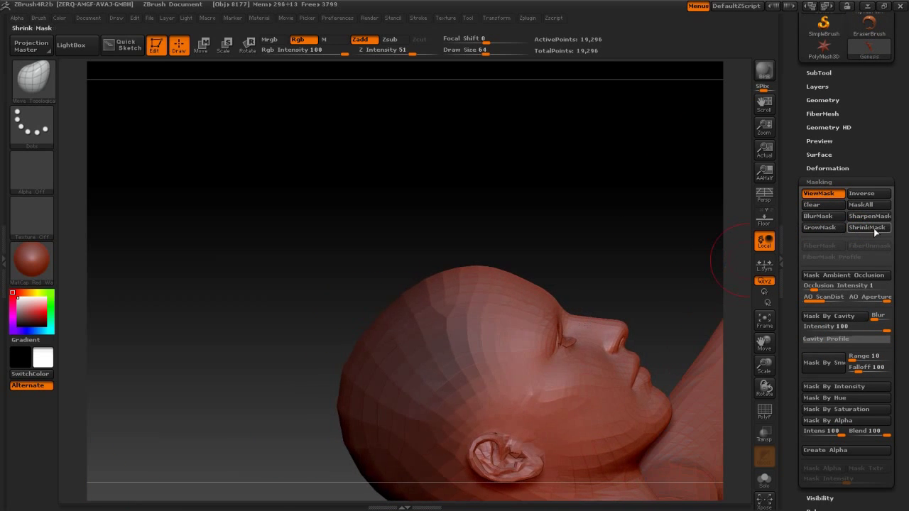
mouse_move(610, 234)
left_mouse_down()
mouse_move(649, 249)
mouse_move(568, 256)
left_mouse_up()
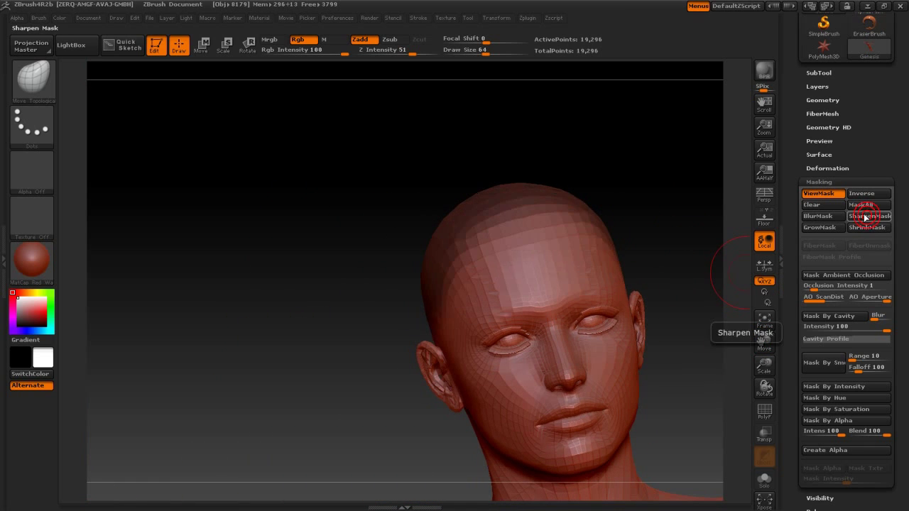
left_click_drag(426, 349, 353, 349)
key("ctrl")
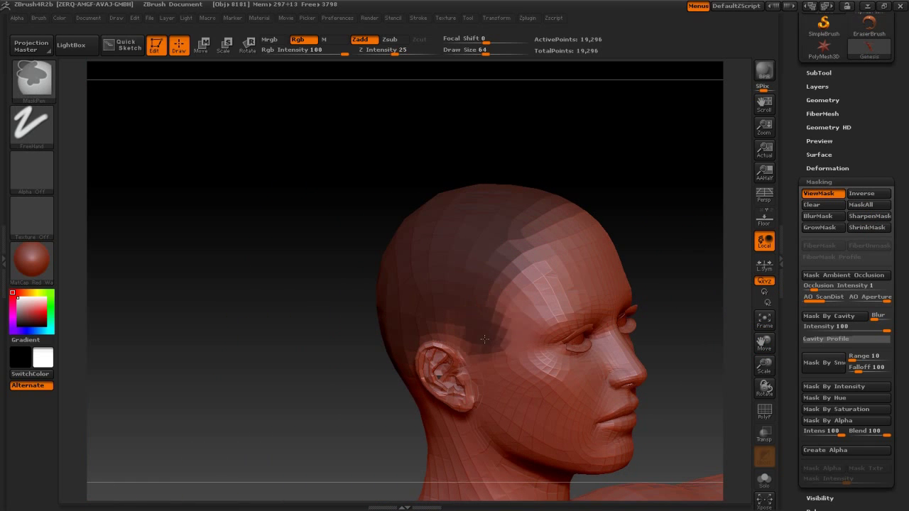
left_click_drag(710, 213, 639, 220)
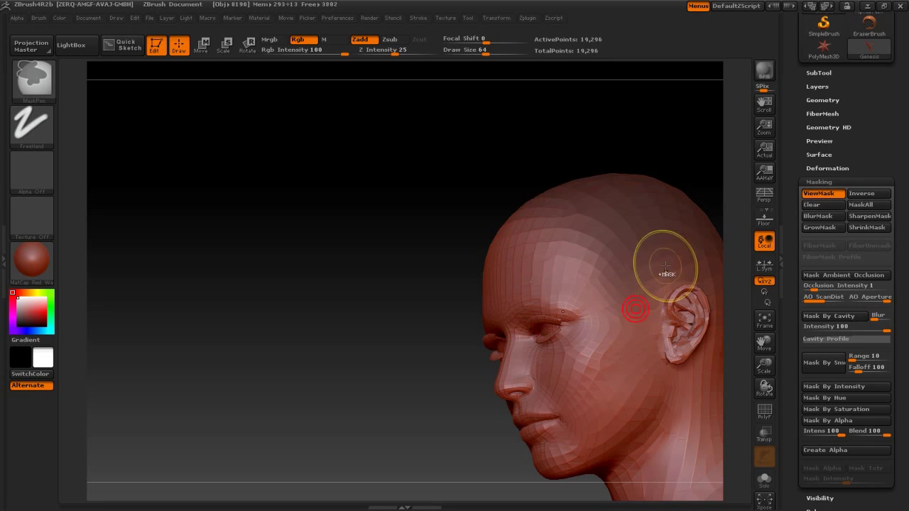
left_click_drag(618, 298, 638, 320, "ctrl")
- Extend the scalp mask over the top and left side of the head
mouse_move(359, 290)
left_mouse_down()
mouse_move(447, 280)
mouse_move(718, 361)
mouse_move(677, 318)
mouse_move(661, 320)
left_mouse_up()
key("ctrl")
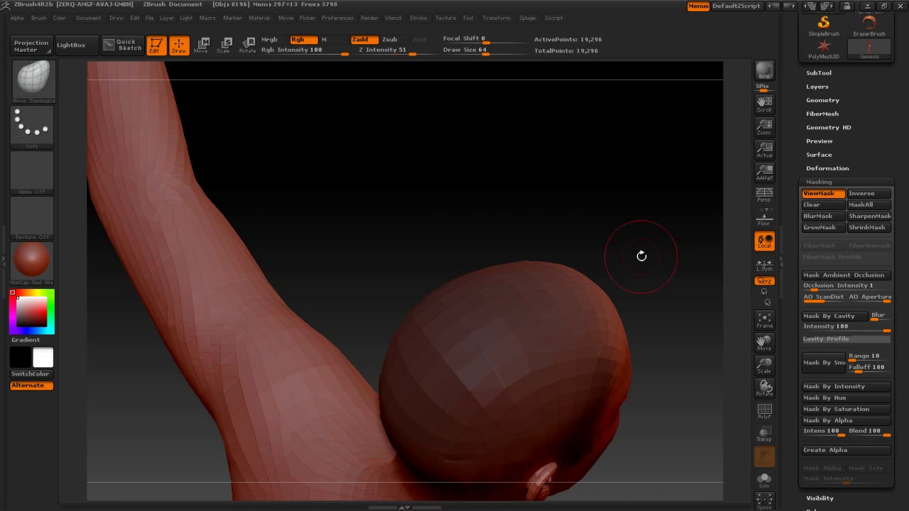
left_click_drag(641, 256, 699, 290)
mouse_move(737, 317)
left_mouse_down()
mouse_move(743, 256)
mouse_move(639, 235)
left_mouse_up()
key("ctrl")
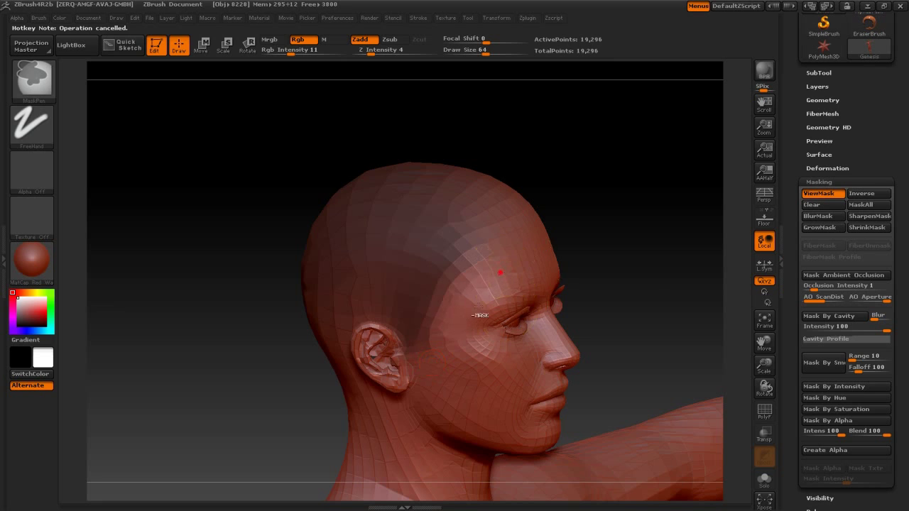
left_click_drag(479, 308, 548, 282)
mouse_move(751, 316)
left_mouse_down()
mouse_move(654, 270)
mouse_move(451, 224)
left_mouse_up()
key("ctrl")
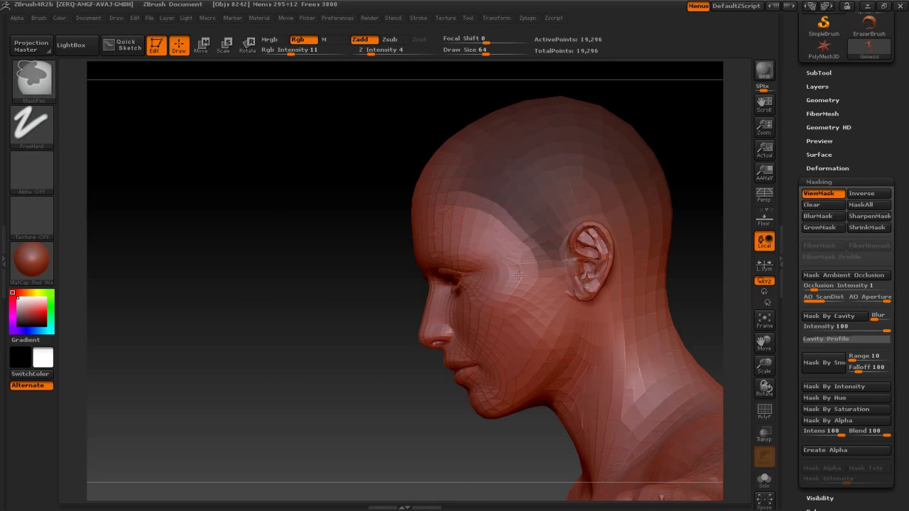
- Refine the mask around the back of the head, the ear and the nape
left_click_drag(288, 53, 265, 53)
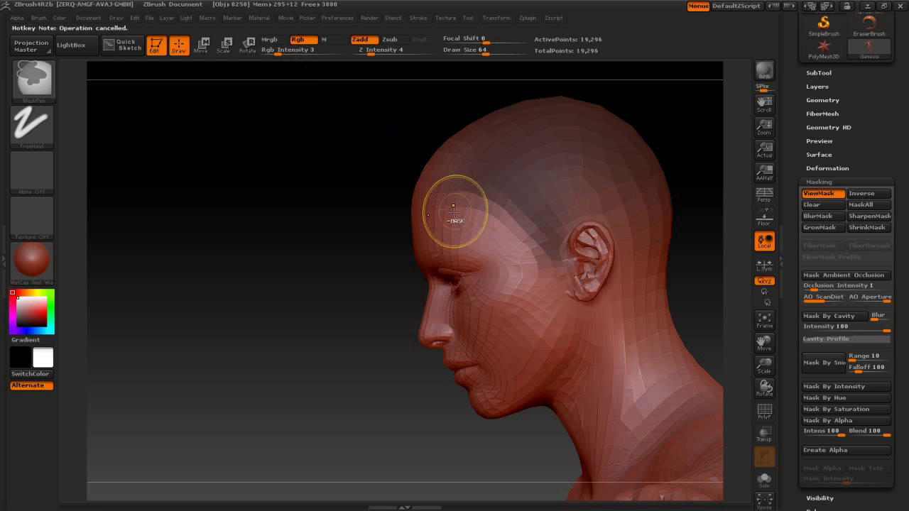
left_click_drag(595, 273, 596, 265)
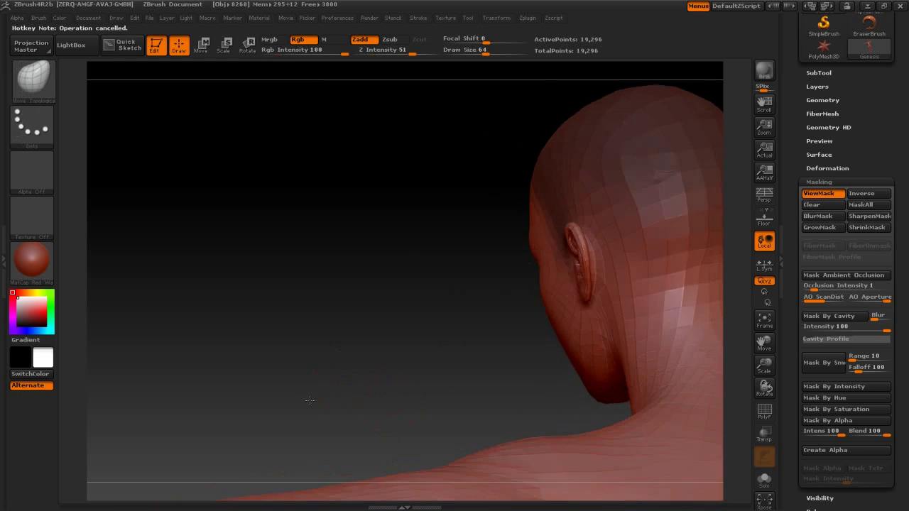
mouse_move(305, 331)
left_mouse_down()
mouse_move(704, 272)
mouse_move(601, 321)
mouse_move(765, 344)
mouse_move(664, 357)
mouse_move(533, 294)
left_mouse_up()
key("ctrl")
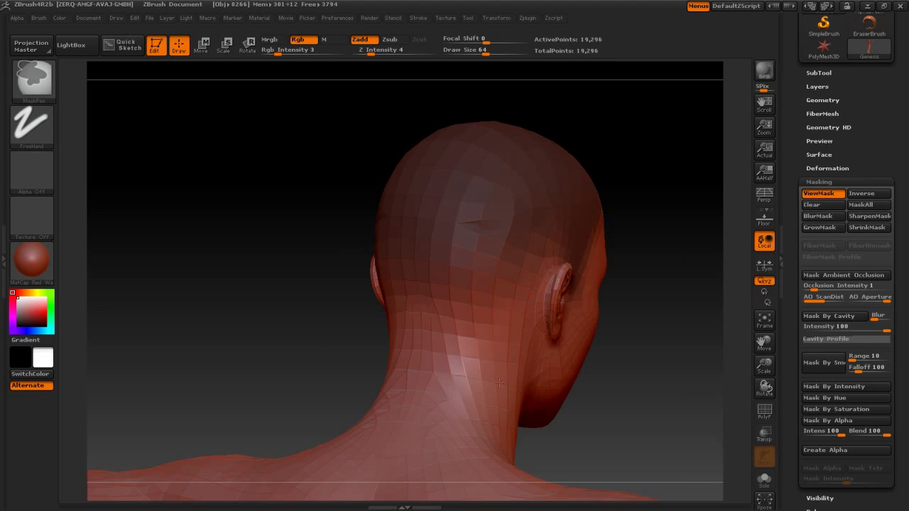
left_click_drag(499, 383, 625, 273)
key("ctrl")
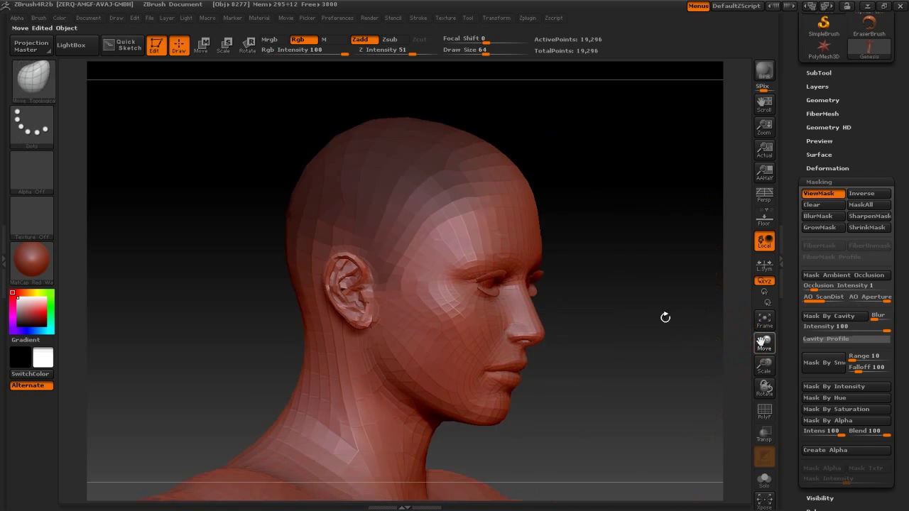
left_click_drag(736, 340, 665, 319)
key("ctrl")
left_click_drag(534, 302, 717, 263)
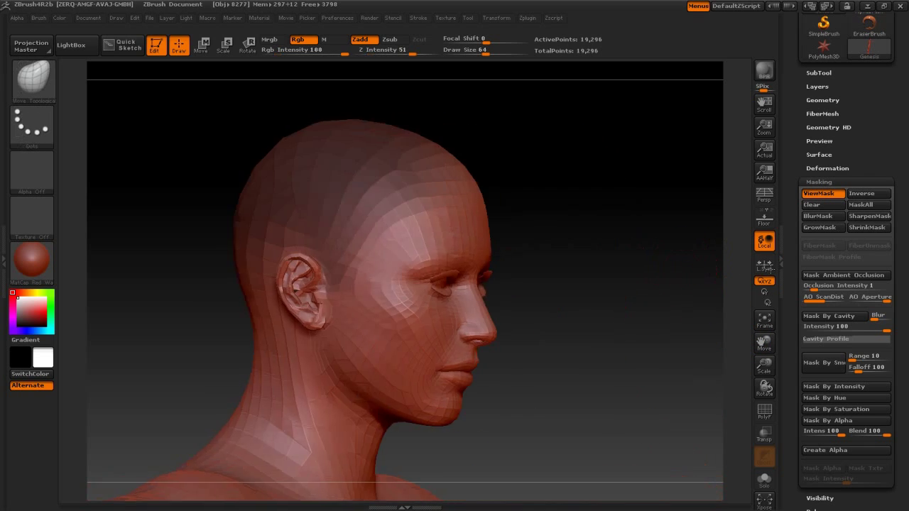
scroll(841, 209, "up", 2)
- Turn on the FiberMesh Preview so hair fibres cover the masked scalp
left_click(841, 208)
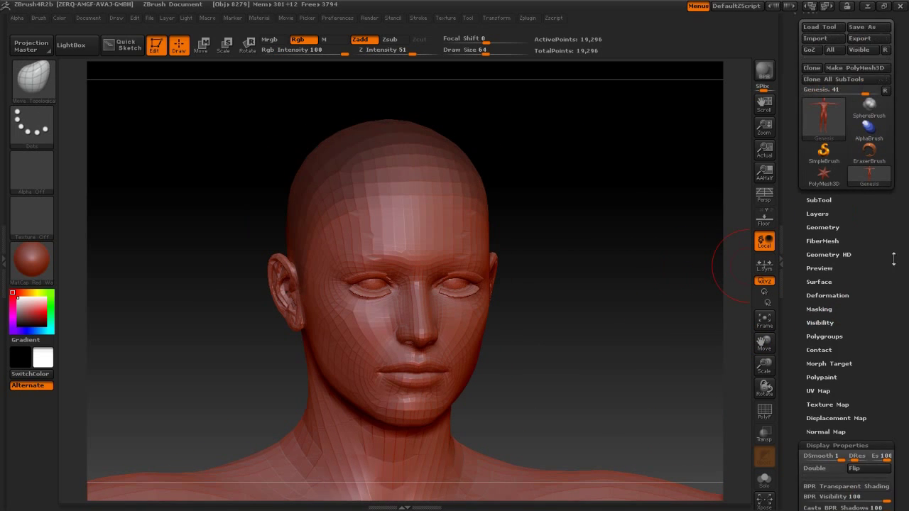
left_click(823, 239)
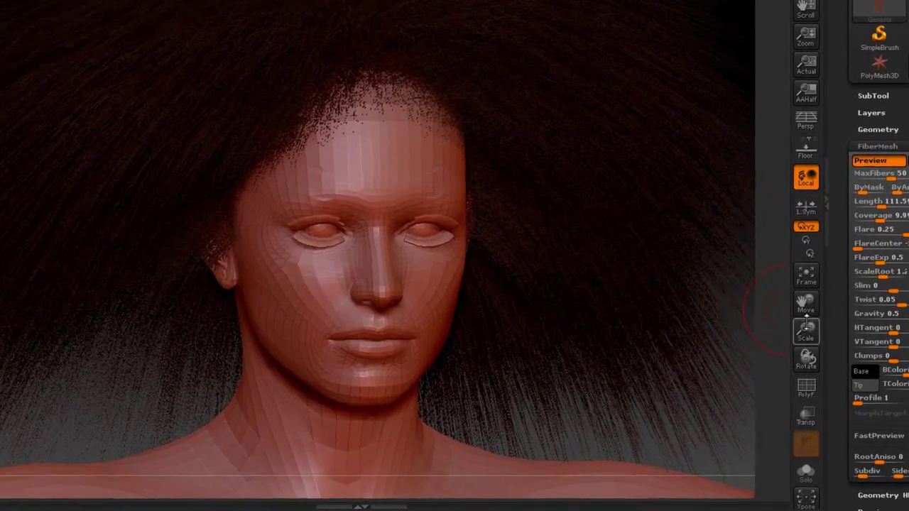
left_click_drag(720, 156, 721, 183, "alt")
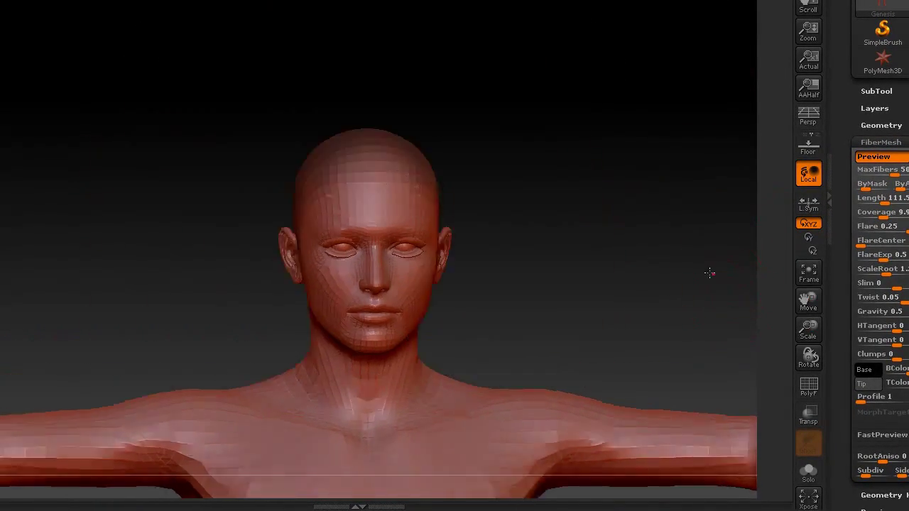
left_click_drag(708, 273, 649, 289)
left_click_drag(68, 322, 217, 251)
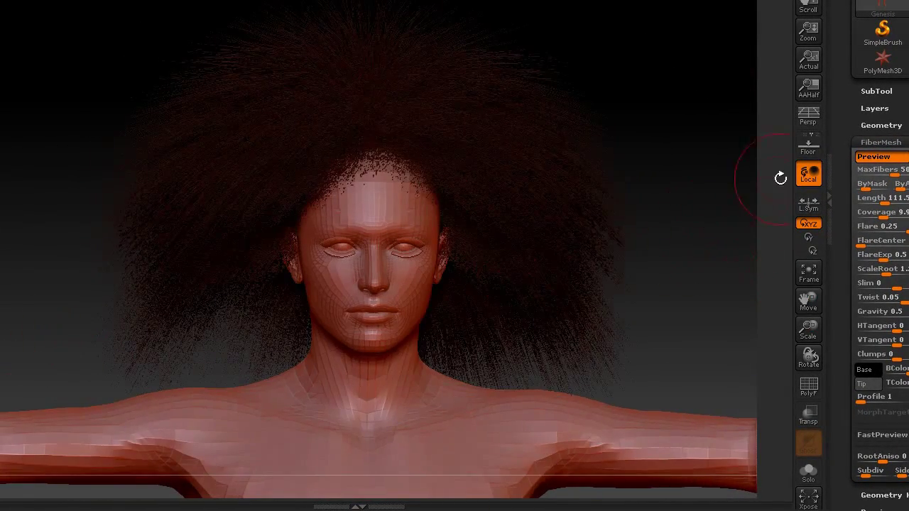
- Lower the fibre Length from about 31 to about 21.6
left_click_drag(893, 198, 870, 199)
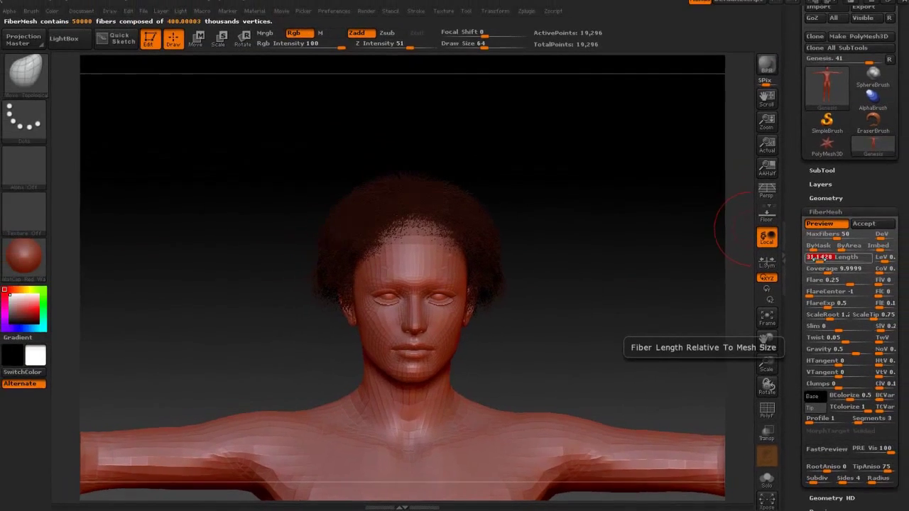
left_click_drag(816, 260, 809, 261)
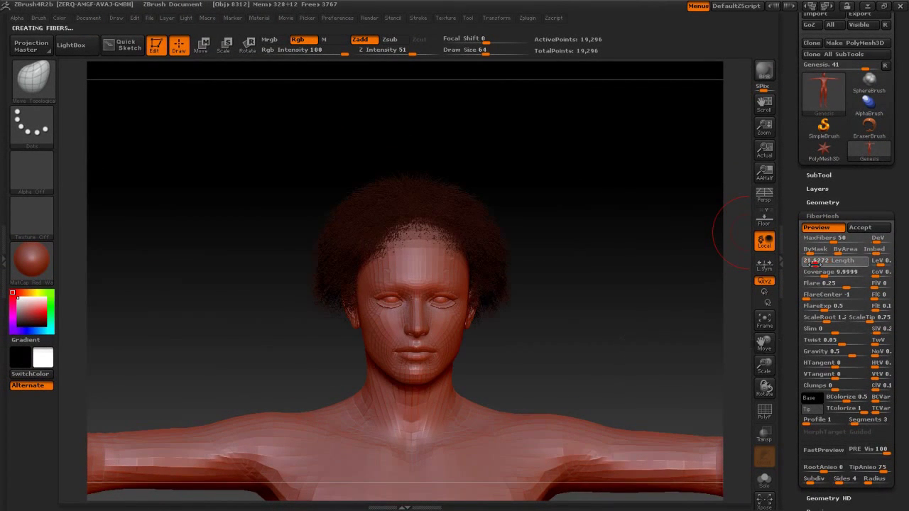
mouse_move(717, 299)
left_mouse_down()
mouse_move(686, 288)
mouse_move(692, 329)
mouse_move(615, 310)
mouse_move(647, 306)
mouse_move(604, 316)
left_mouse_up()
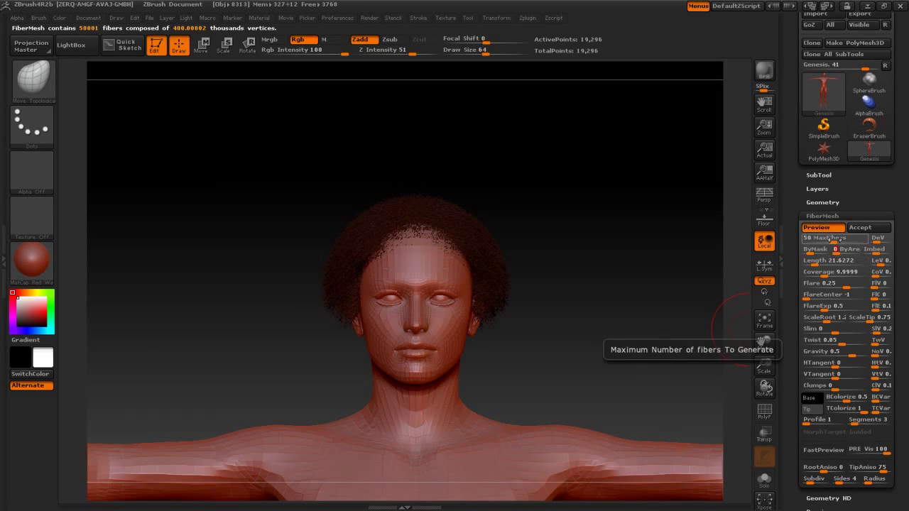
- Set MaxFibers to about 6.54 and Clumps to 0.0731, then render a BPR preview
left_click_drag(835, 238, 810, 238)
mouse_move(633, 308)
left_mouse_down()
mouse_move(674, 309)
mouse_move(388, 406)
left_mouse_up()
left_click_drag(816, 240, 825, 240)
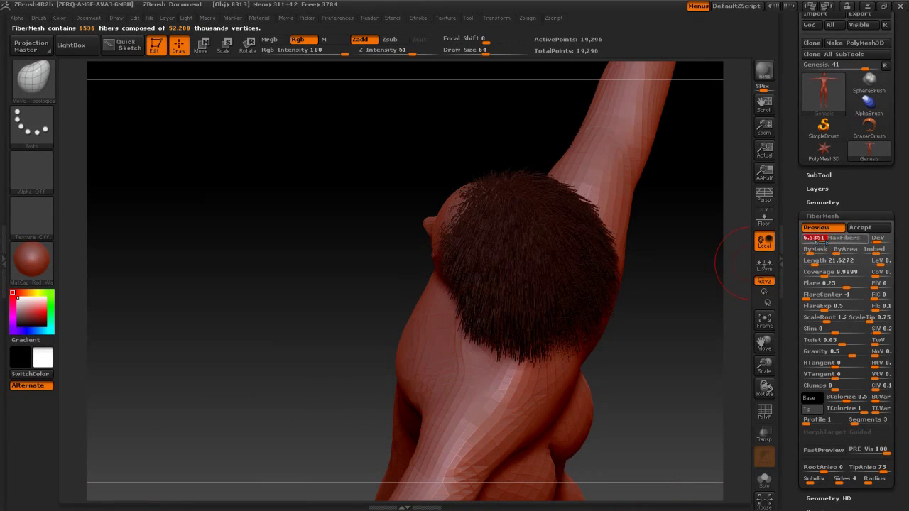
mouse_move(696, 305)
left_mouse_down()
mouse_move(666, 365)
mouse_move(684, 426)
mouse_move(630, 263)
mouse_move(636, 299)
mouse_move(613, 294)
mouse_move(636, 283)
mouse_move(593, 301)
left_mouse_up()
type(".0731")
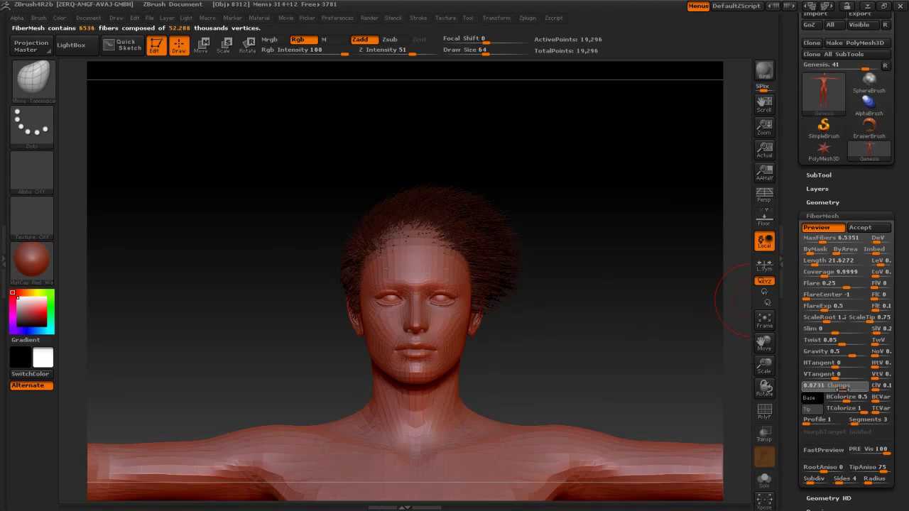
key("Return")
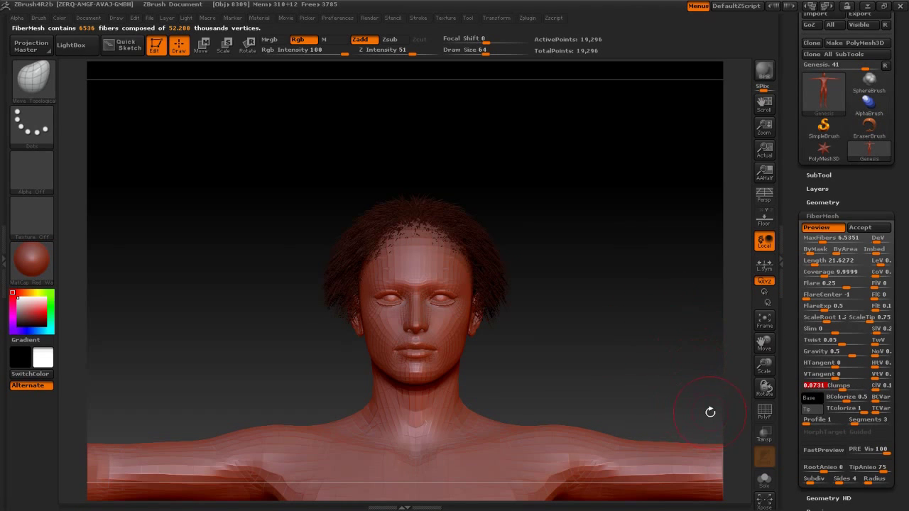
left_click(764, 71)
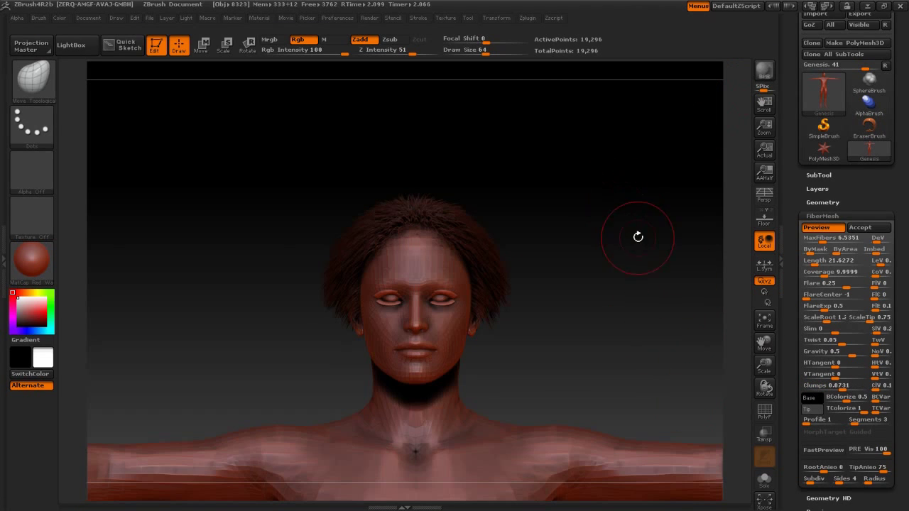
- Pick an orange-shifted shade for the fibre colour
left_click(809, 397)
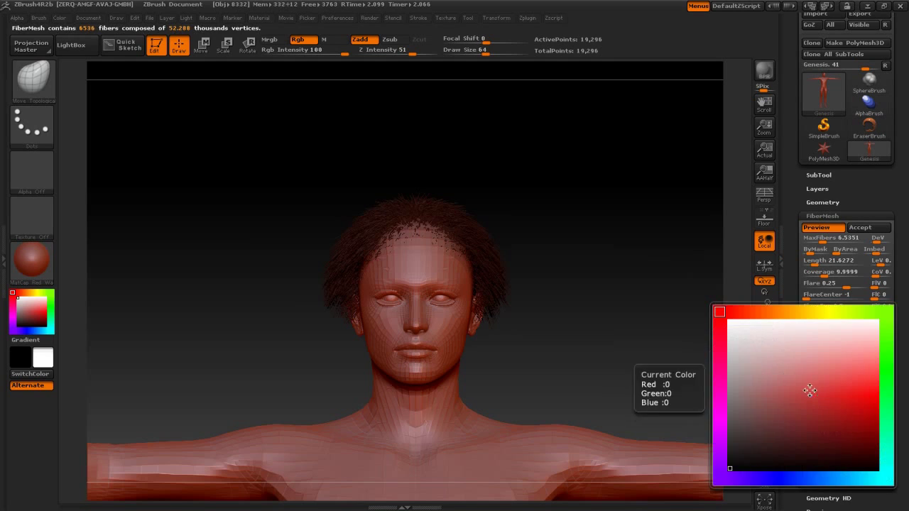
left_click(782, 458)
left_click_drag(779, 446, 761, 401)
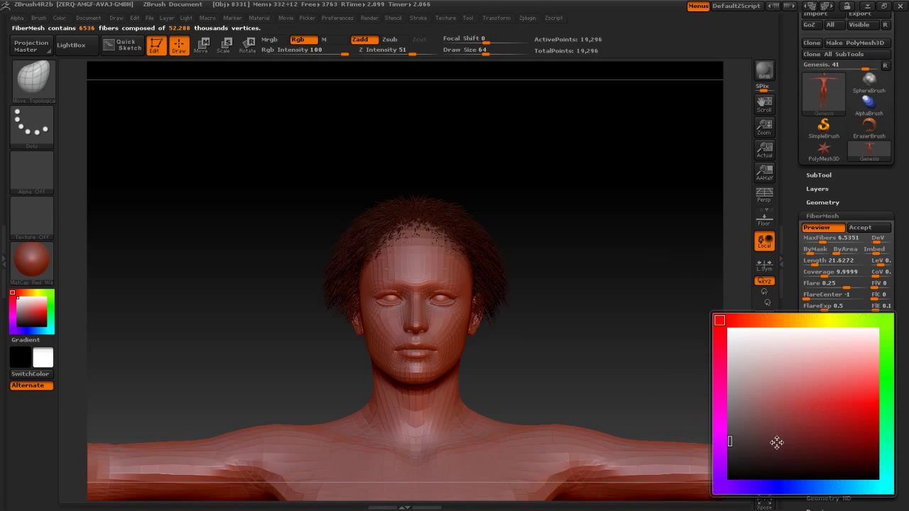
left_click(775, 320)
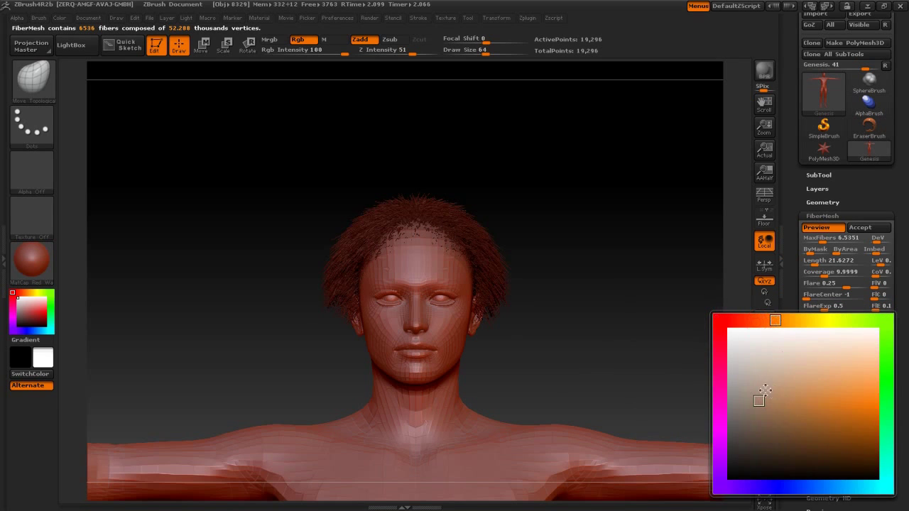
- Apply the SkinShade4 material to the model
left_click(32, 259)
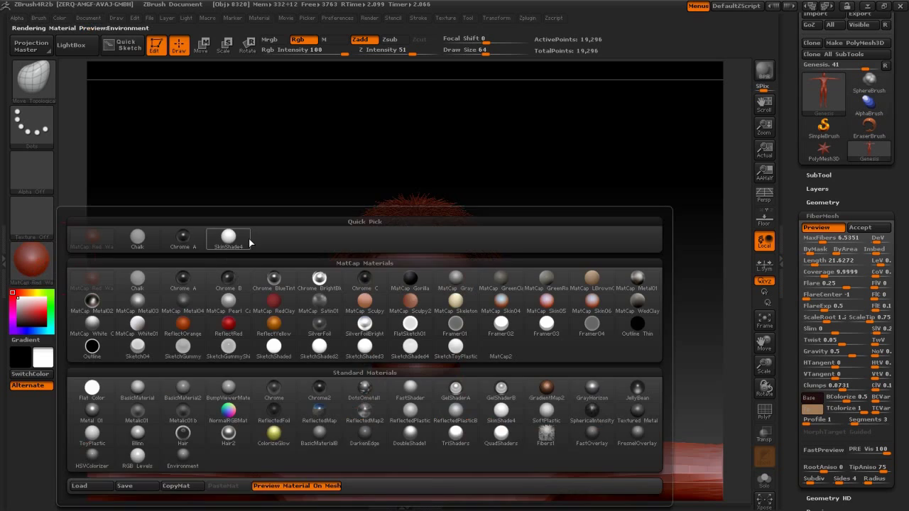
left_click(229, 239)
mouse_move(680, 355)
left_mouse_down()
mouse_move(635, 342)
mouse_move(686, 335)
left_mouse_up()
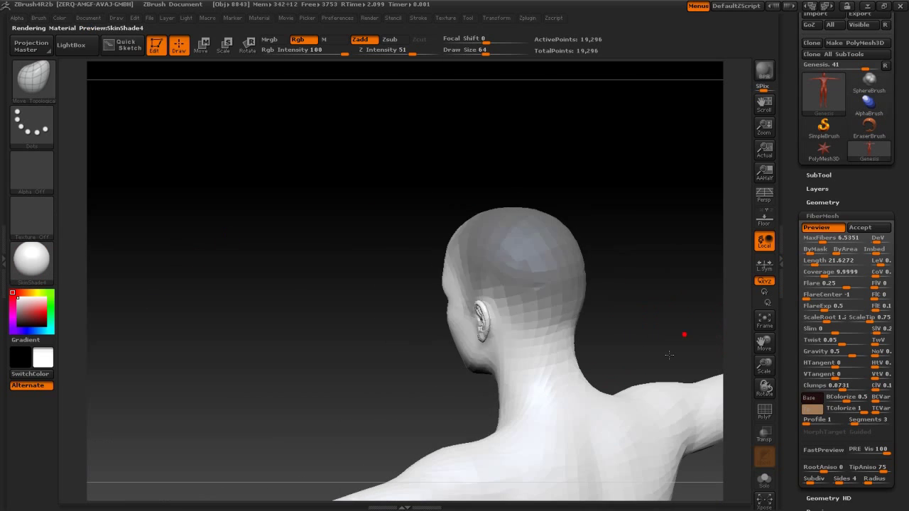
- Set the hair's FiberMesh base colour to light tan
left_click(812, 409)
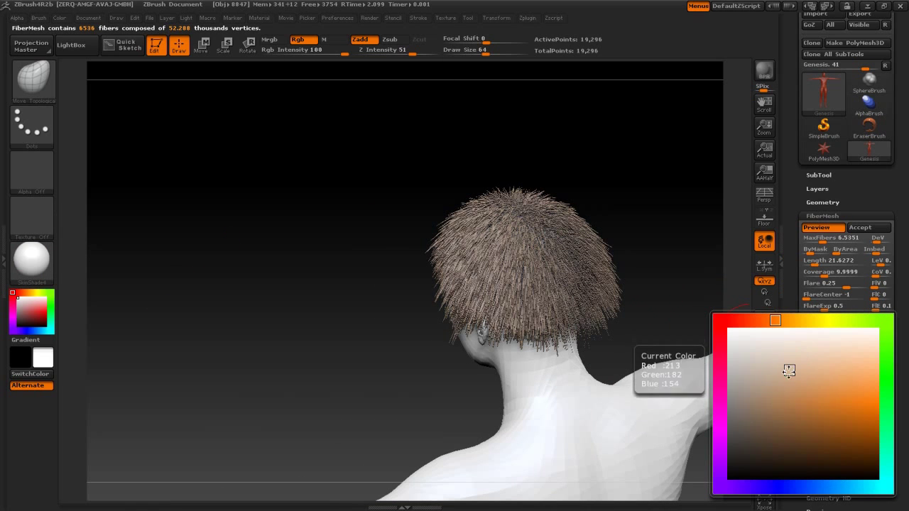
left_click(783, 380)
left_click_drag(324, 372, 695, 104)
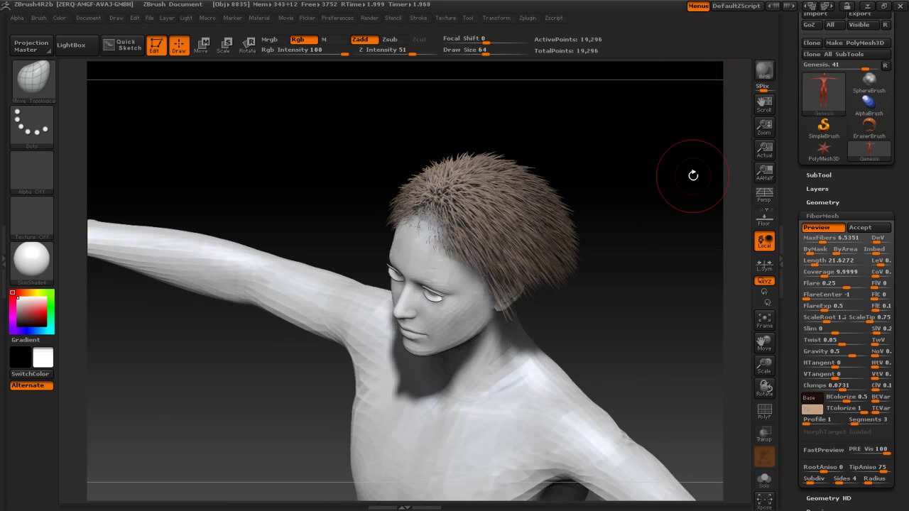
left_click(812, 409)
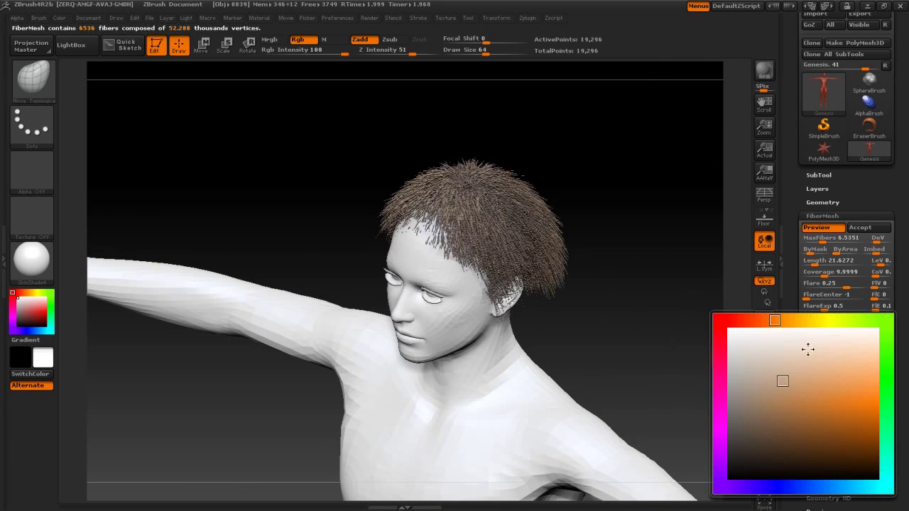
- Pick a new hair tint, set Length to 27.7787, then Accept the fibres and confirm Fast Preview
left_click(787, 402)
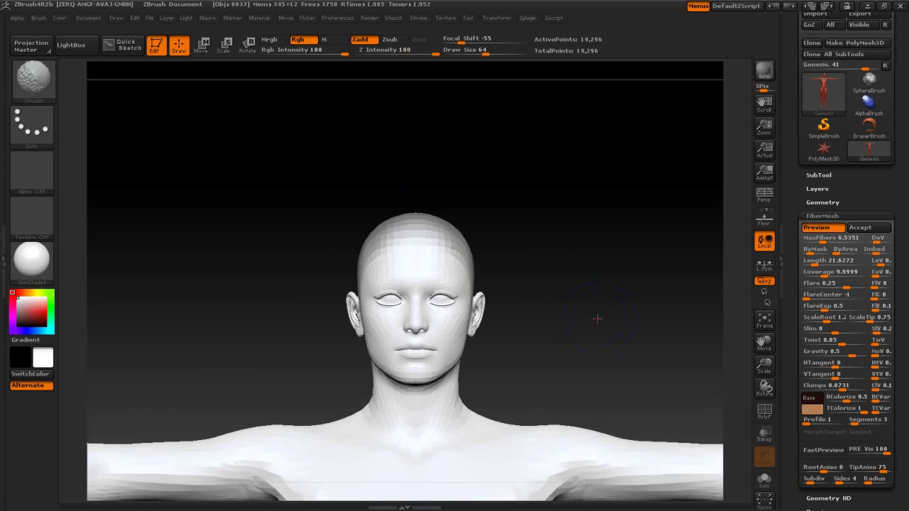
left_click_drag(807, 262, 821, 263)
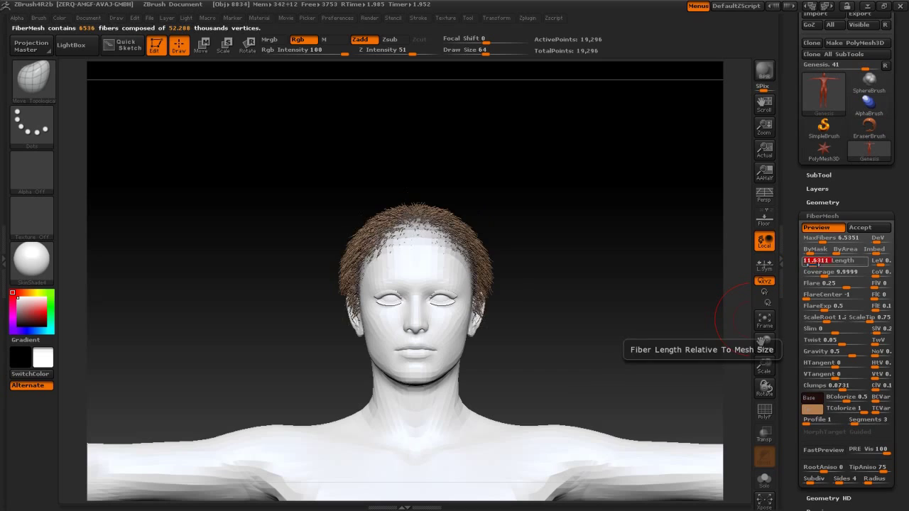
left_click(861, 228)
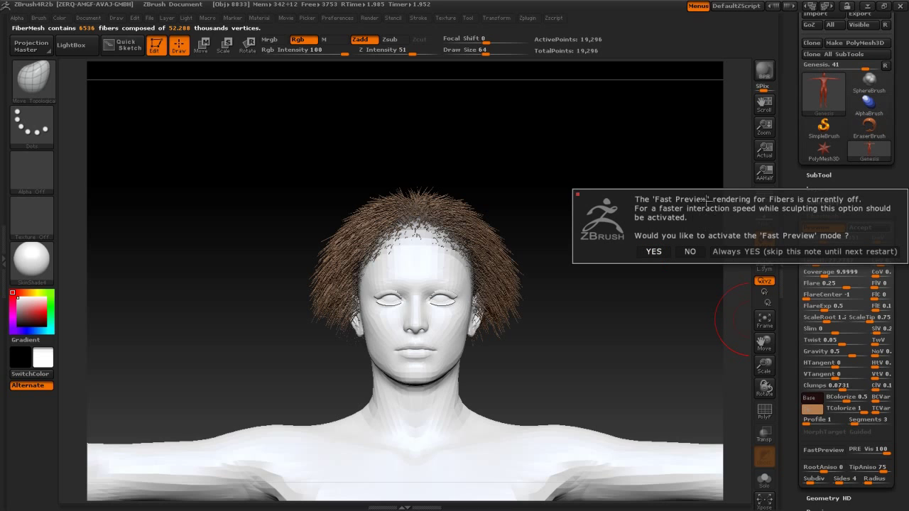
left_click(649, 254)
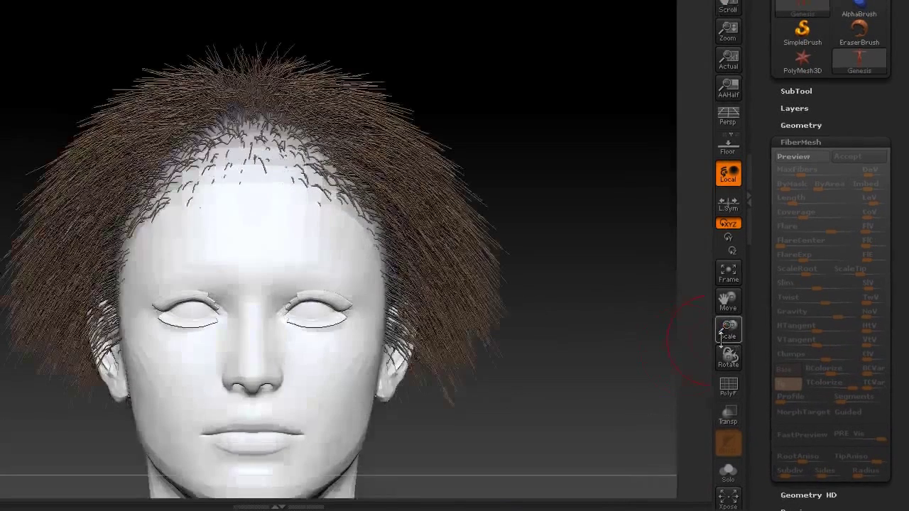
mouse_move(720, 315)
left_mouse_down()
mouse_move(628, 411)
mouse_move(497, 398)
left_mouse_up()
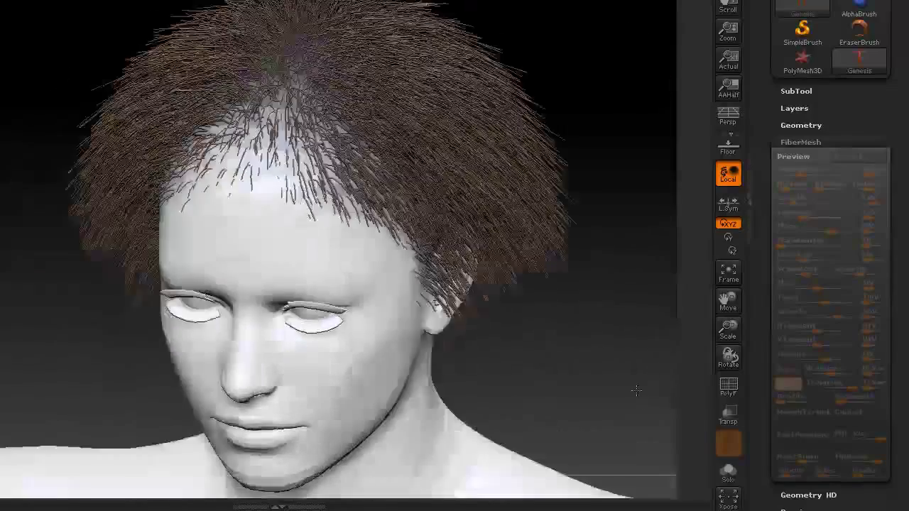
- Load the GroomHairBall brush and make Fibers28 the active subtool
key("b")
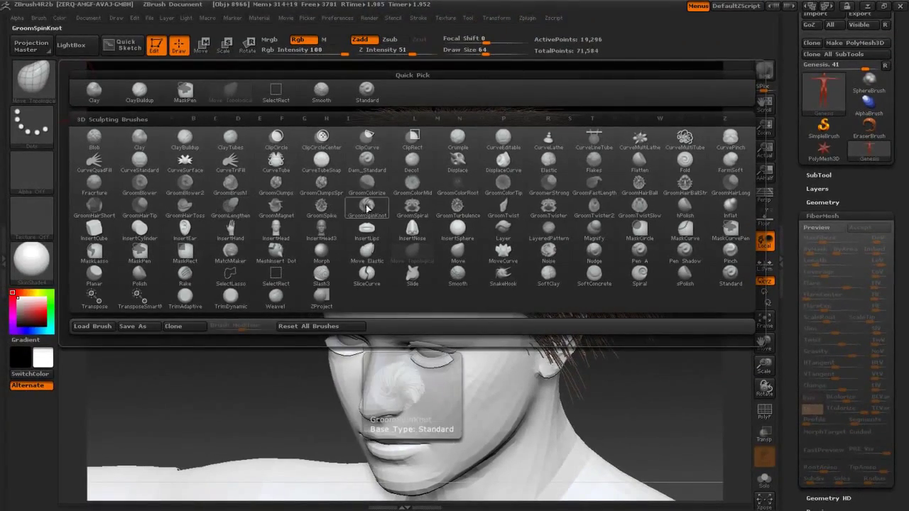
left_click(638, 185)
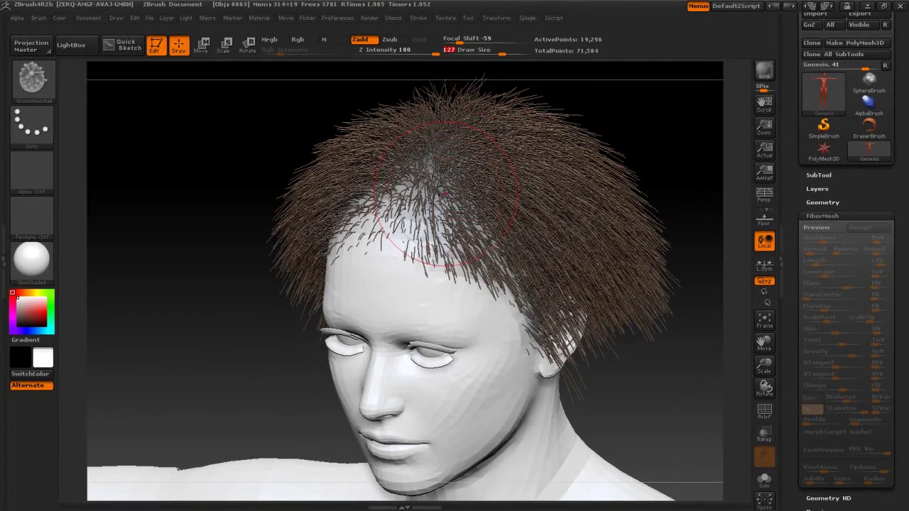
left_click(819, 175)
left_click(465, 224, "alt")
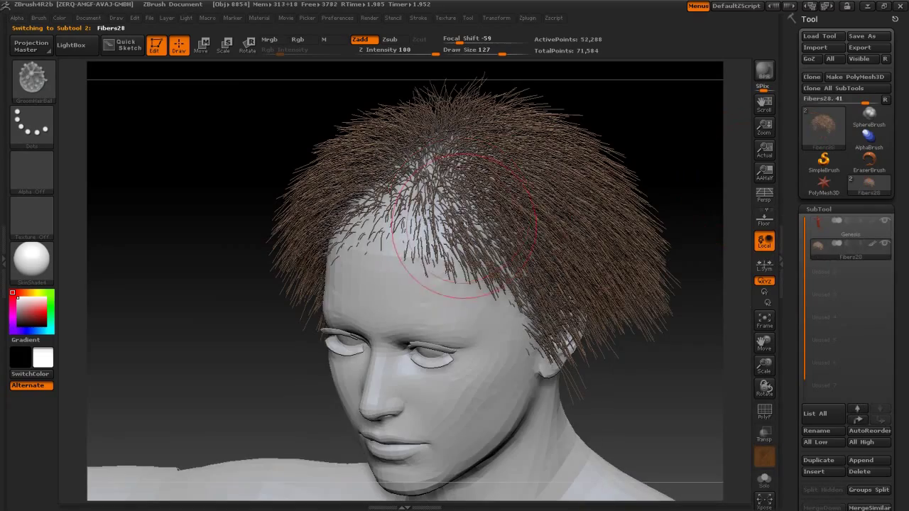
- Twist the crown and side fibres into ball-shaped clumps, working around the head
left_click(464, 224)
left_click_drag(213, 213, 142, 213)
left_click(564, 204)
left_click(557, 288)
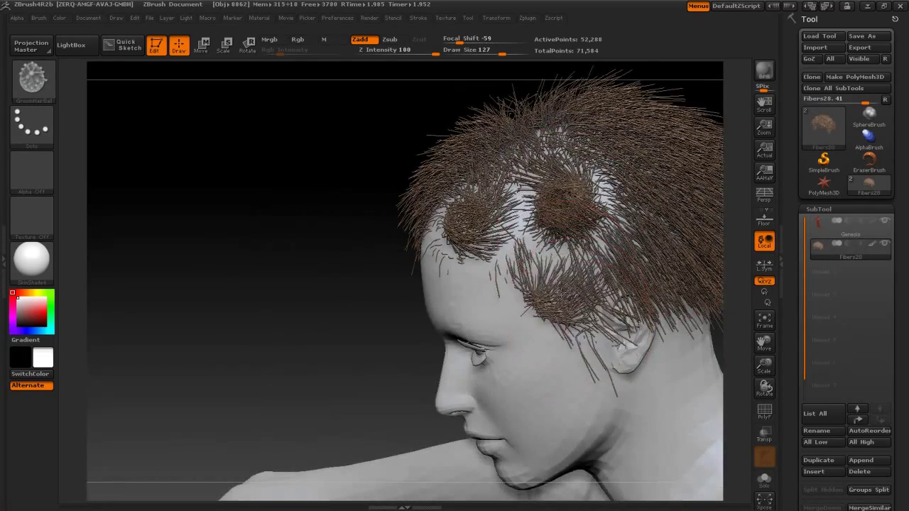
mouse_move(654, 302)
left_mouse_down()
mouse_move(653, 339)
mouse_move(497, 319)
left_mouse_up()
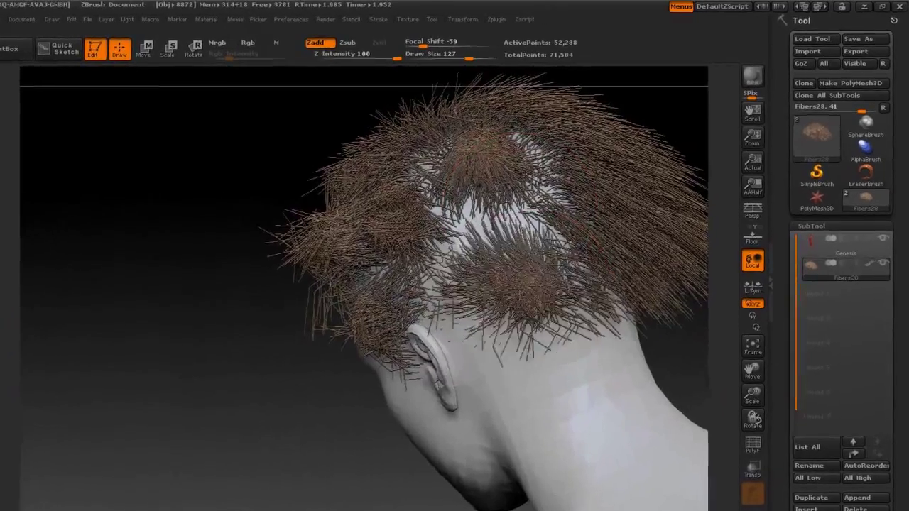
left_click_drag(696, 369, 653, 391)
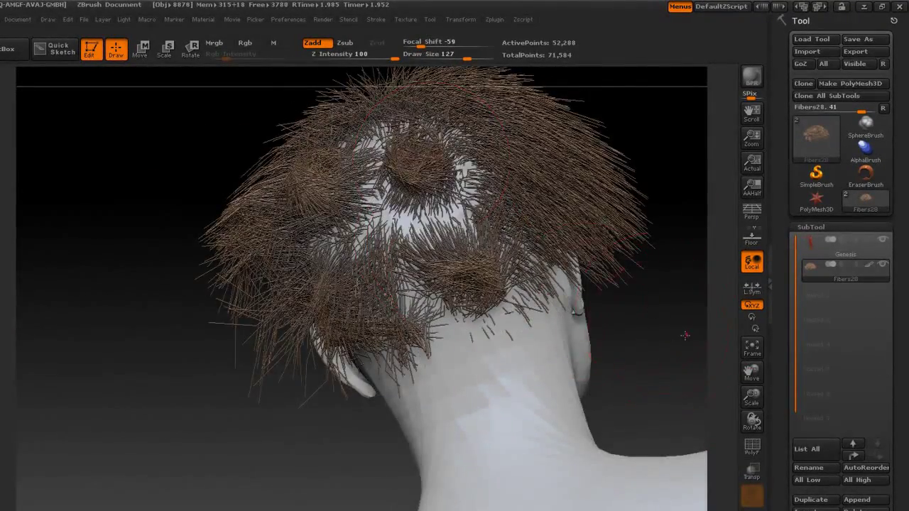
mouse_move(685, 335)
left_mouse_down()
mouse_move(666, 175)
mouse_move(487, 370)
mouse_move(540, 490)
mouse_move(644, 294)
mouse_move(349, 177)
left_mouse_up()
left_click_drag(651, 383, 345, 158)
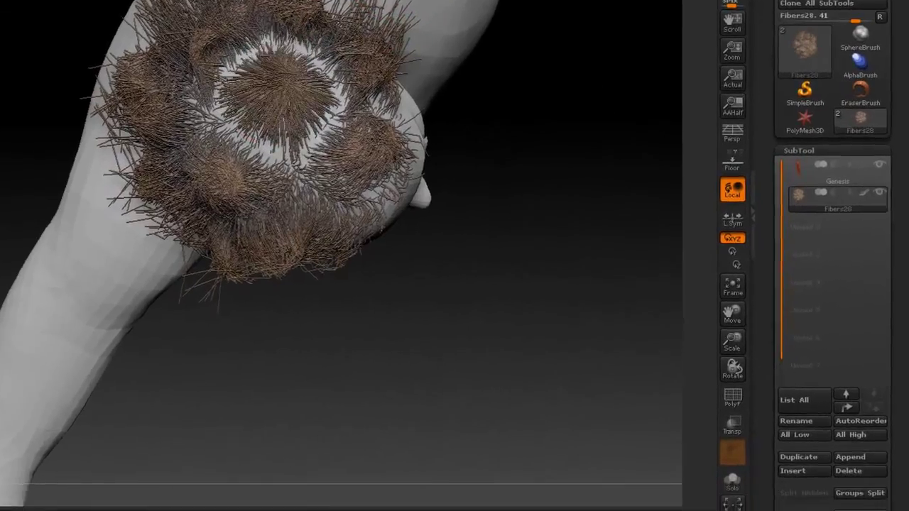
mouse_move(498, 298)
left_mouse_down()
mouse_move(285, 223)
mouse_move(235, 177)
left_mouse_up()
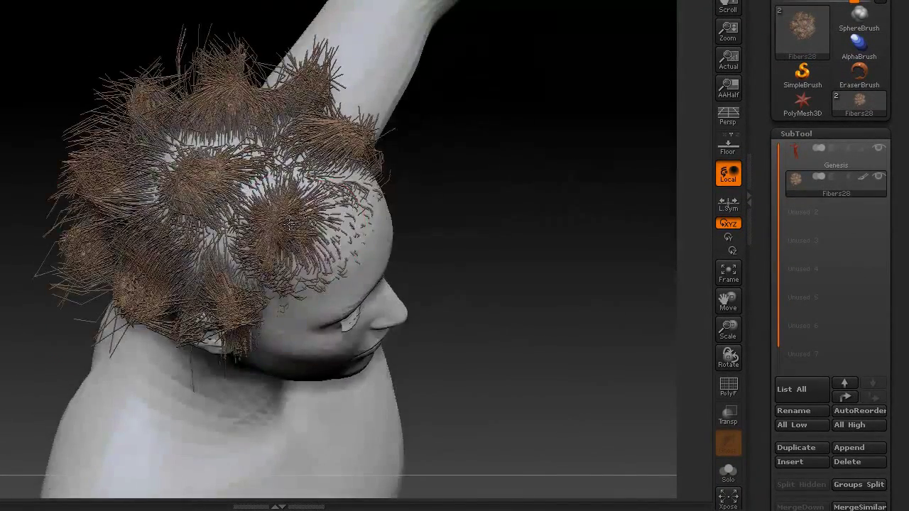
- Add more hair-ball clumps near the ear, ending on a straight rear view
left_click_drag(507, 209, 323, 408)
left_click_drag(277, 245, 199, 377)
left_click_drag(242, 333, 226, 279)
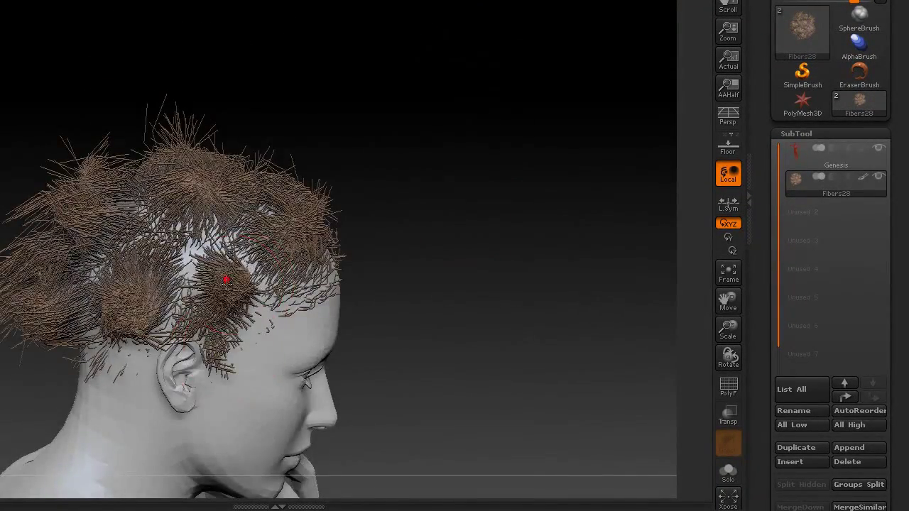
mouse_move(426, 213)
left_mouse_down()
mouse_move(305, 274)
mouse_move(213, 298)
left_mouse_up()
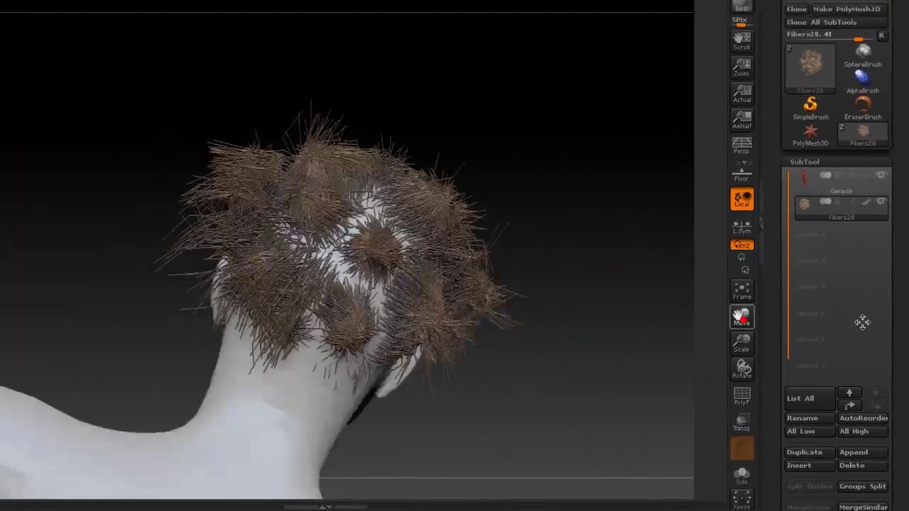
left_click_drag(554, 298, 398, 252)
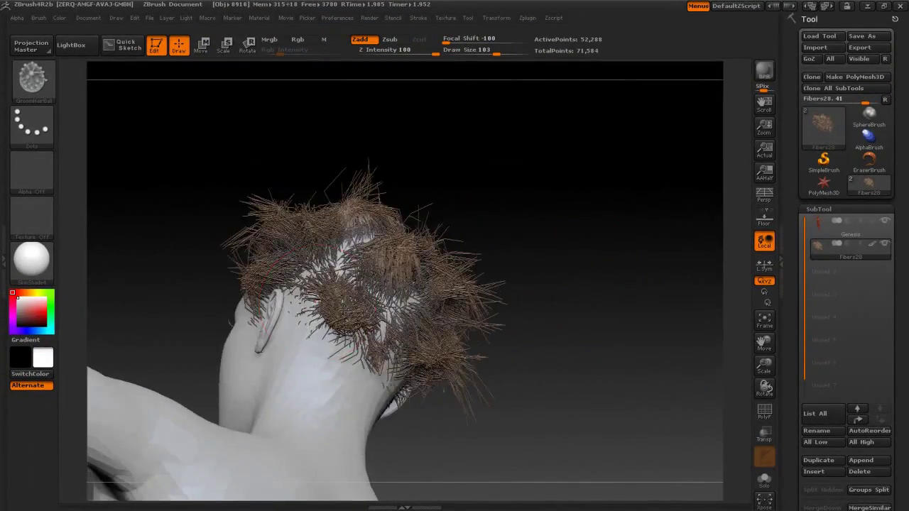
- Orbit around the head to inspect the clumped hair from the back, sides and front
left_click_drag(625, 298, 668, 284)
mouse_move(639, 313)
left_mouse_down()
mouse_move(619, 241)
mouse_move(597, 270)
left_mouse_up()
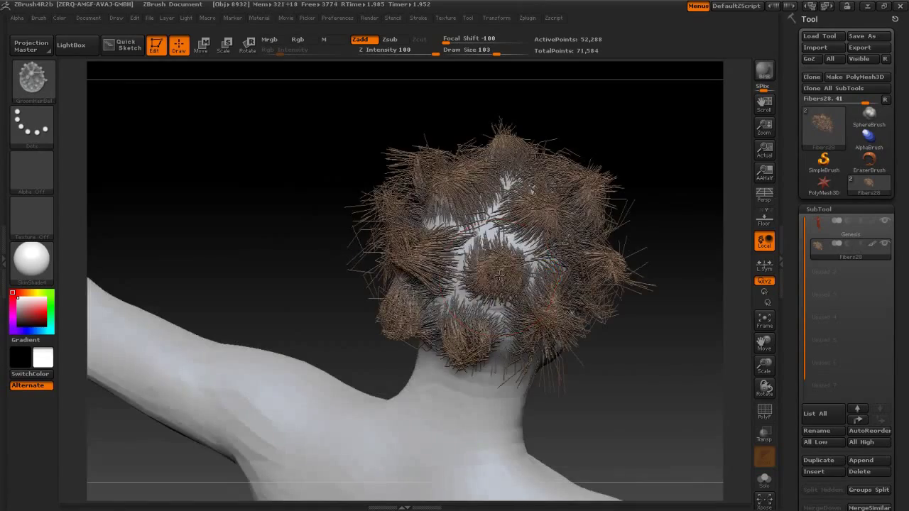
left_click_drag(284, 214, 327, 206)
left_click_drag(213, 262, 336, 303)
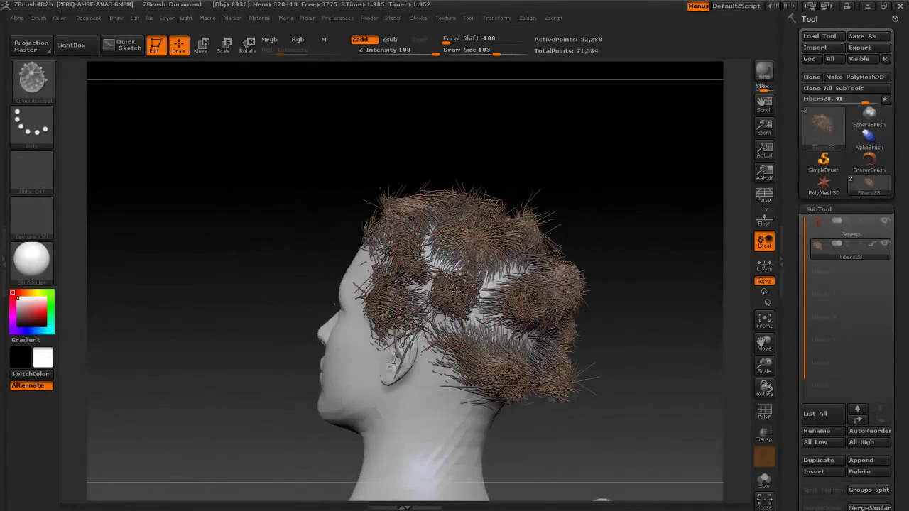
mouse_move(456, 290)
left_mouse_down()
mouse_move(365, 300)
mouse_move(446, 212)
mouse_move(603, 233)
mouse_move(461, 178)
mouse_move(355, 270)
mouse_move(258, 325)
mouse_move(552, 287)
mouse_move(365, 274)
left_mouse_up()
mouse_move(533, 276)
left_mouse_down()
mouse_move(445, 227)
mouse_move(593, 247)
mouse_move(656, 163)
left_mouse_up()
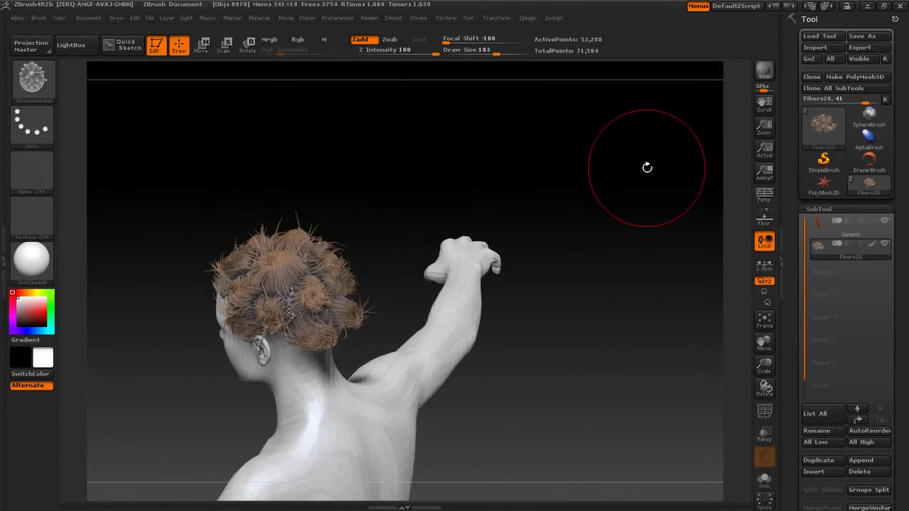
mouse_move(654, 269)
left_mouse_down()
mouse_move(530, 263)
mouse_move(738, 81)
mouse_move(519, 268)
mouse_move(763, 345)
mouse_move(620, 37)
left_mouse_up()
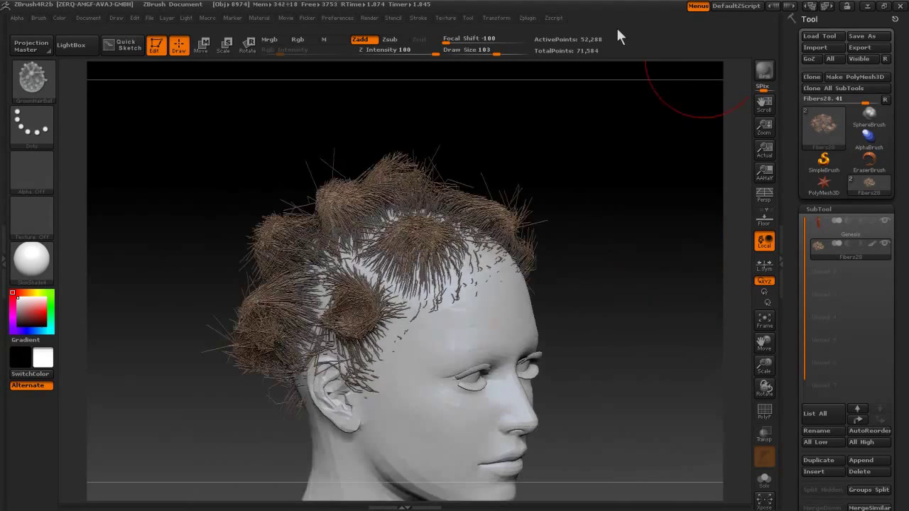
- Render BPR previews of the hair, then select the Genesis body subtool
mouse_move(760, 345)
left_mouse_down()
mouse_move(642, 377)
mouse_move(740, 81)
mouse_move(604, 210)
mouse_move(587, 196)
left_mouse_up()
left_click(763, 71)
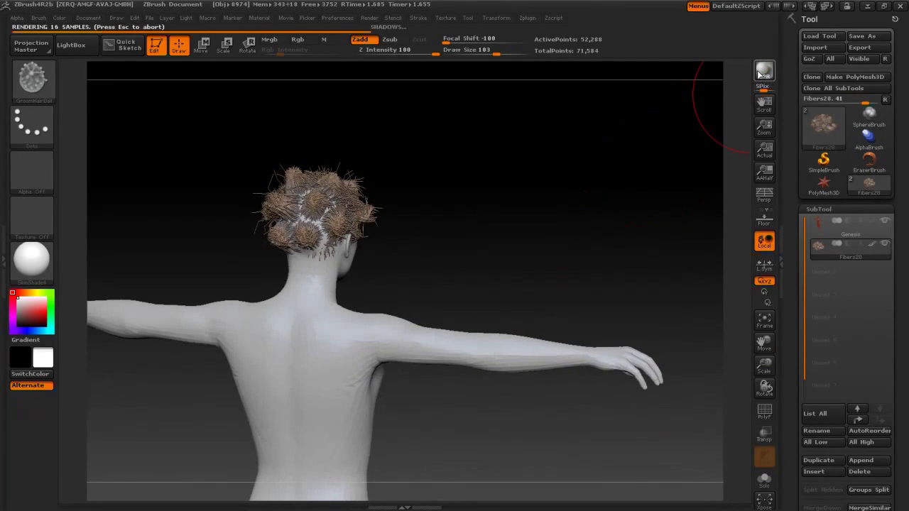
mouse_move(703, 171)
left_mouse_down()
mouse_move(513, 229)
mouse_move(703, 128)
left_mouse_up()
left_click(763, 71)
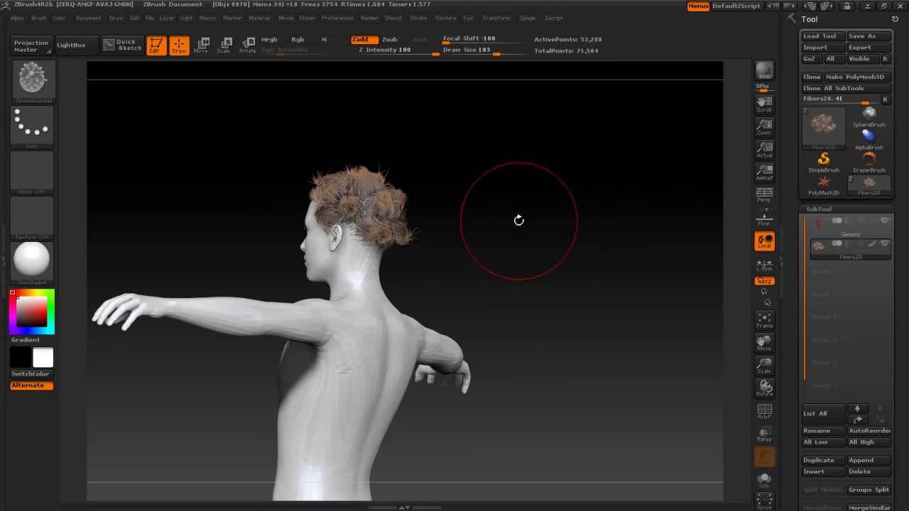
left_click_drag(518, 220, 888, 206)
left_click(845, 226)
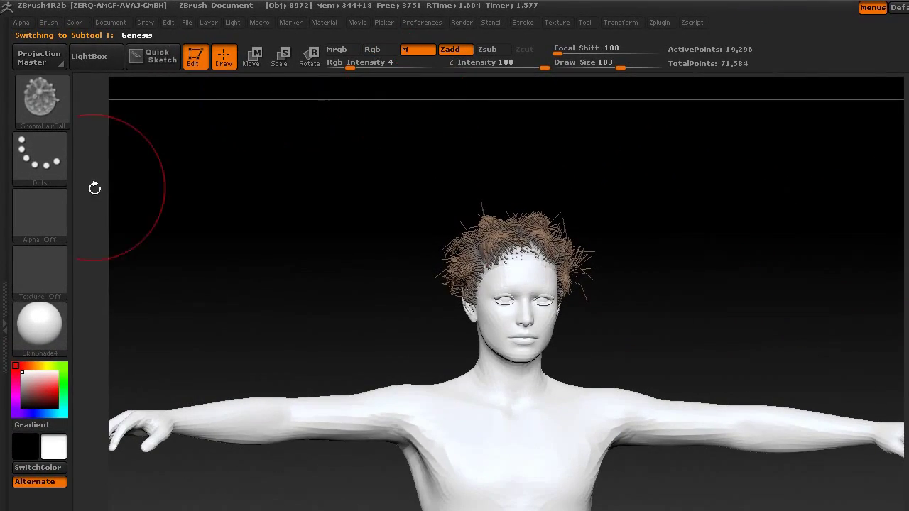
- Fill the Genesis body with the MatCap Skin04 material
left_click(40, 327)
left_click(635, 377)
left_click(74, 22)
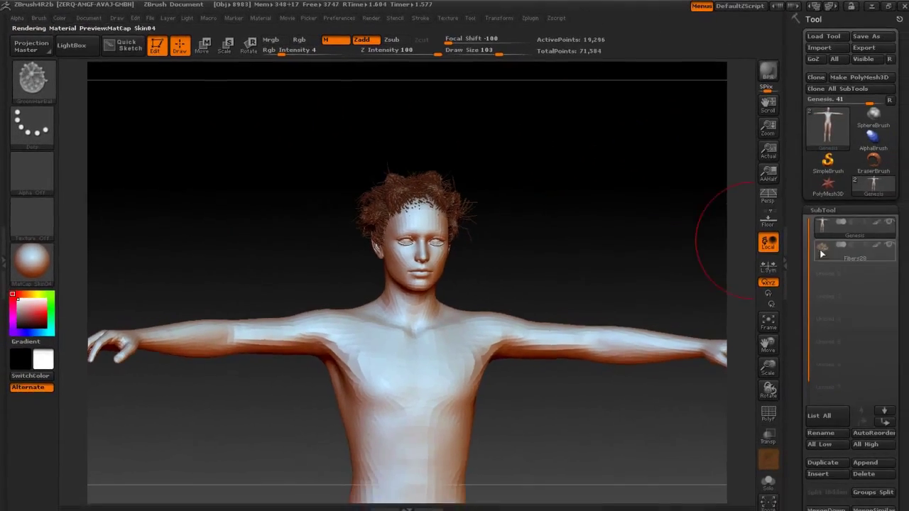
- Fill the Fibers28 hair with the Hair2 material, then hide the hair subtool
left_click(821, 254)
left_click(32, 259)
left_click(427, 50)
left_click(59, 17)
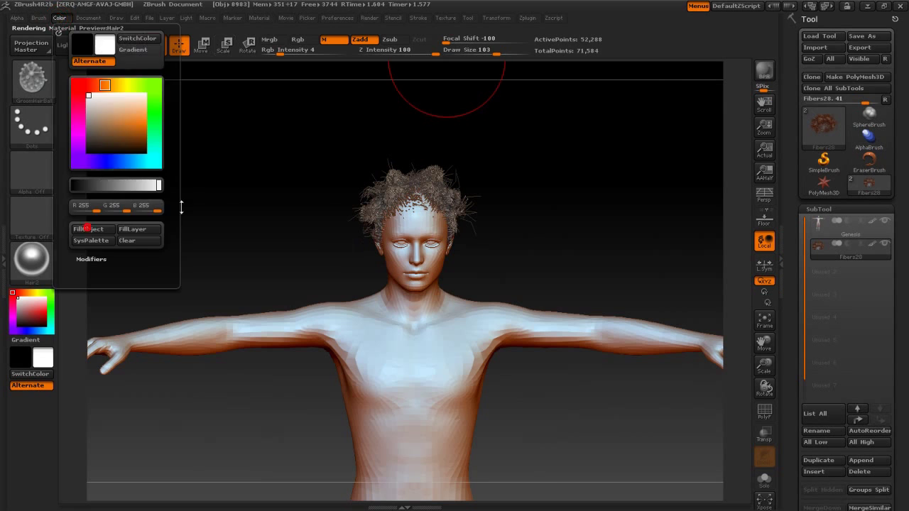
left_click(601, 190)
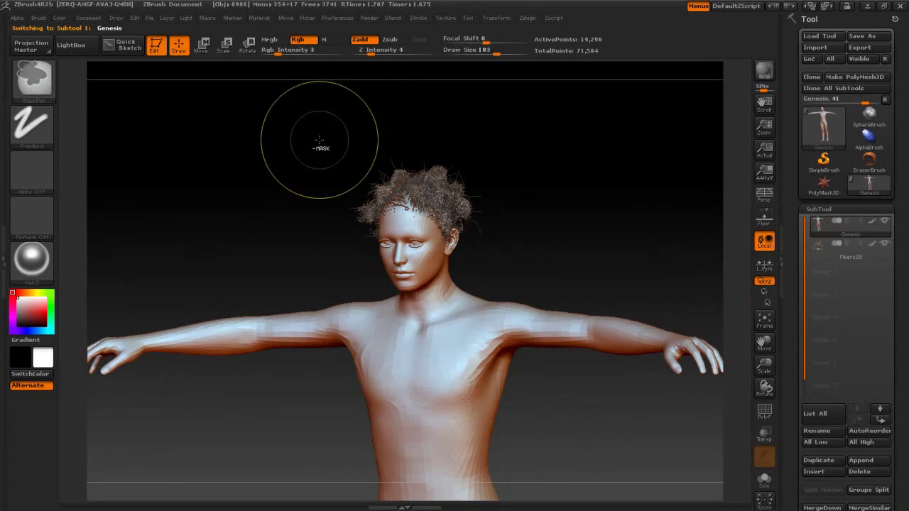
left_click_drag(625, 201, 669, 264)
left_click(884, 243)
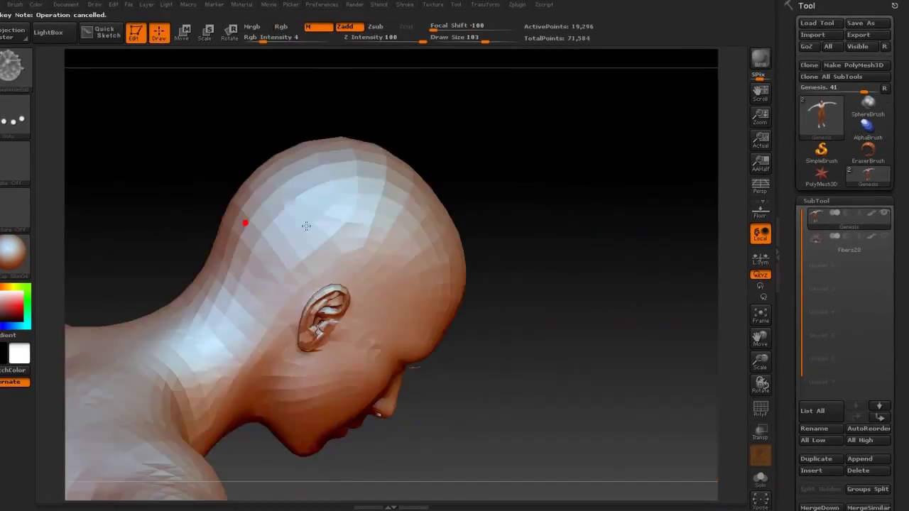
- Show and select the Fibers28 hair subtool again on the bald Genesis head
left_click_drag(426, 165, 450, 186)
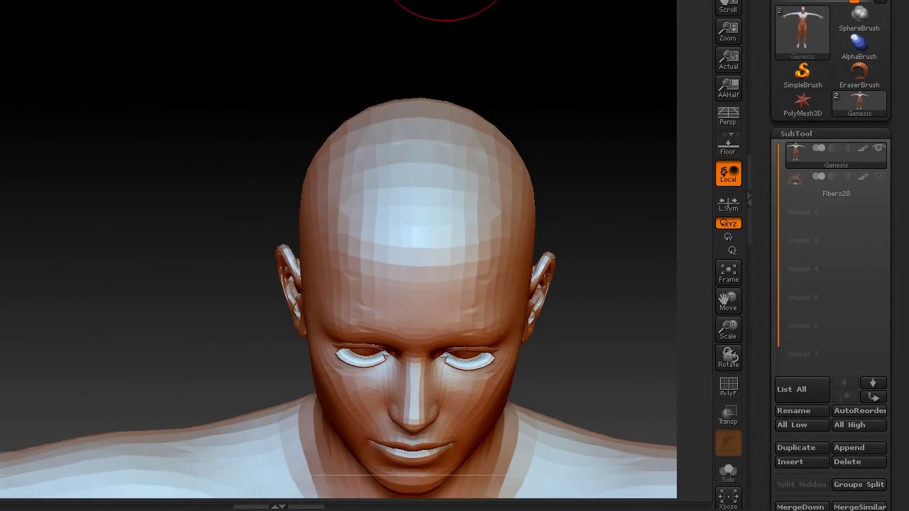
left_click(836, 183)
left_click_drag(669, 192, 495, 124)
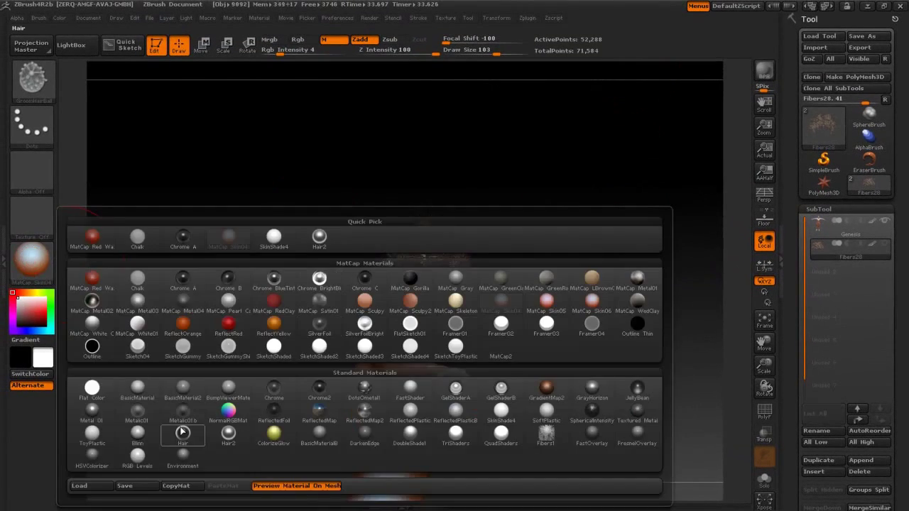
- Try the Hair material, then give the fibers the darker MatCap Gorilla material
left_click(182, 432)
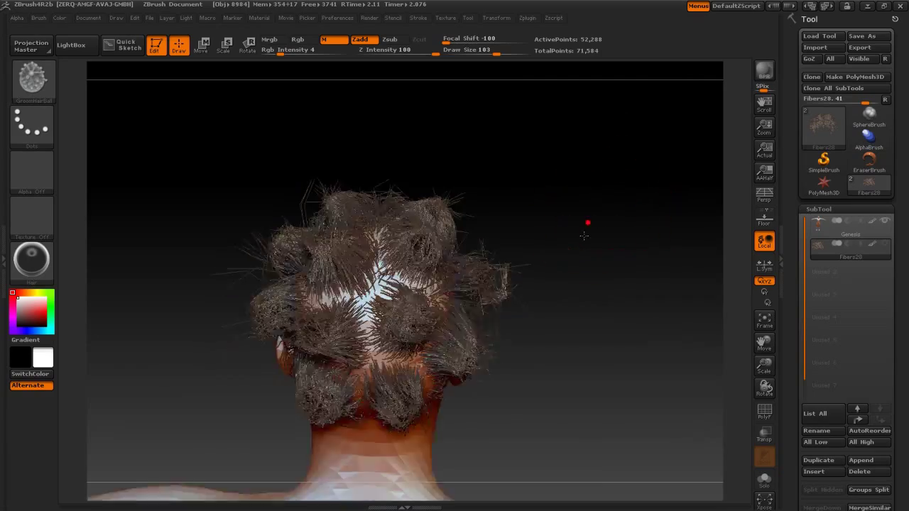
left_click_drag(588, 219, 593, 270)
left_click(32, 259)
left_click(163, 318)
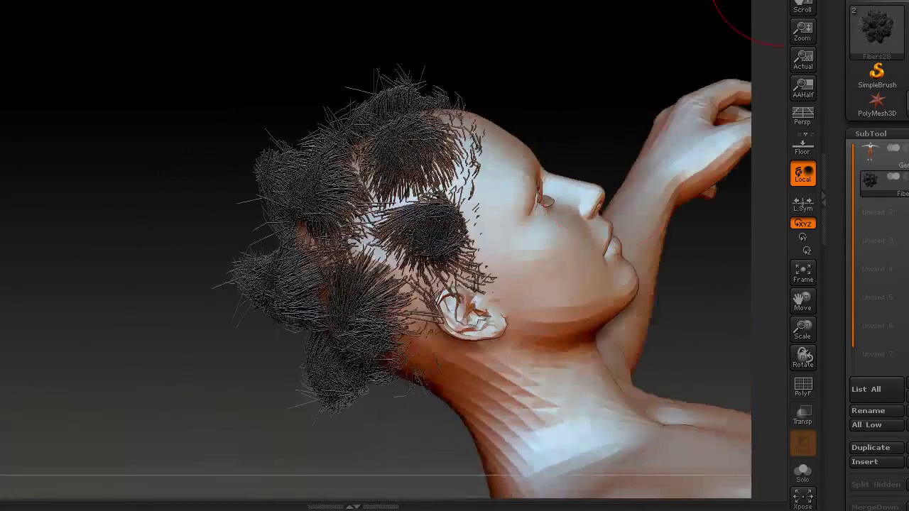
mouse_move(710, 14)
left_mouse_down()
mouse_move(675, 7)
mouse_move(499, 115)
left_mouse_up()
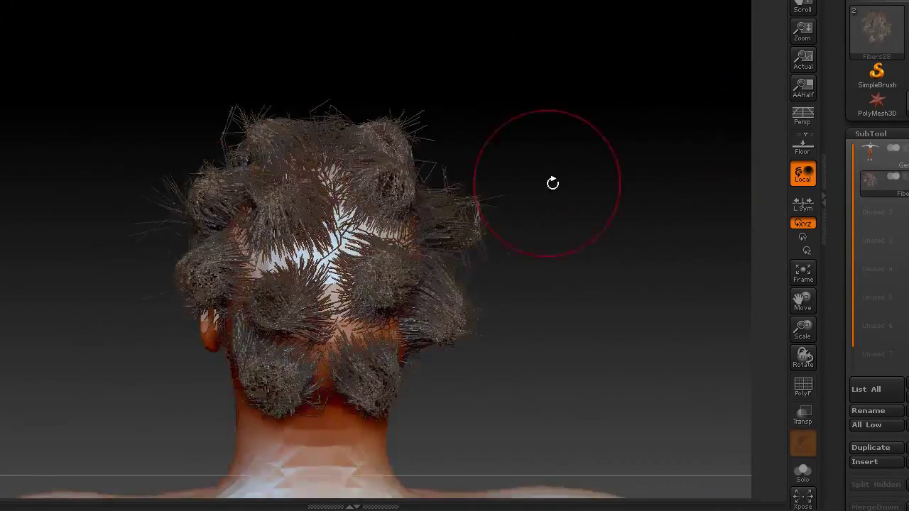
left_click_drag(553, 184, 660, 280)
- Comb the Fibers28 ball clumps down and inward at the back with GroomHairToss
key("b")
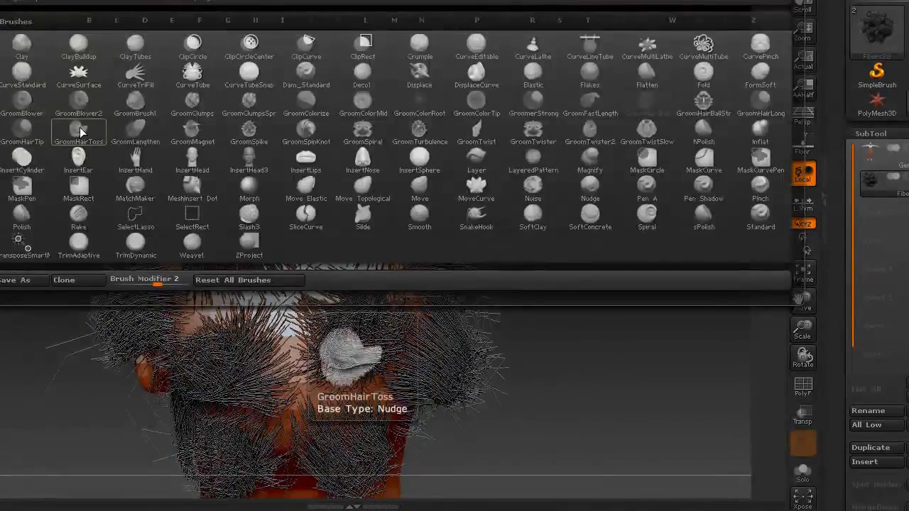
left_click(81, 132)
left_click_drag(206, 226, 220, 199)
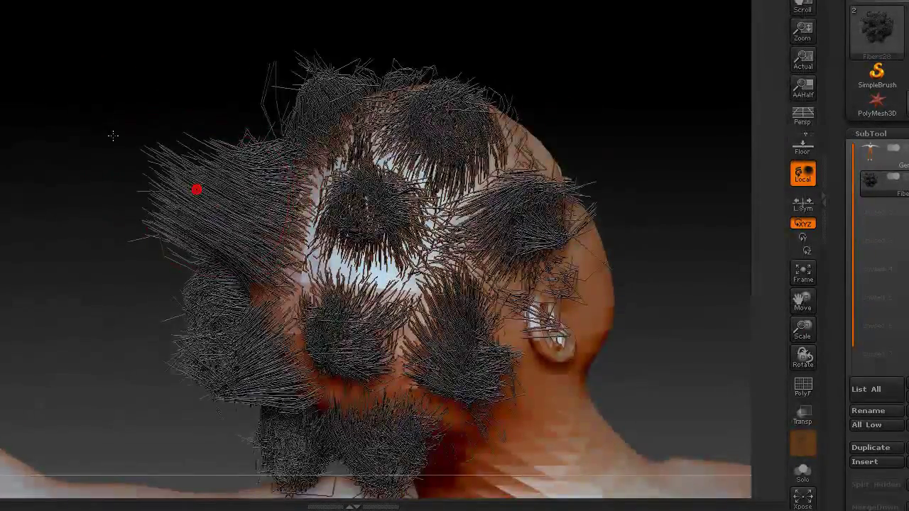
left_click_drag(113, 135, 386, 173)
left_click_drag(213, 334, 135, 333)
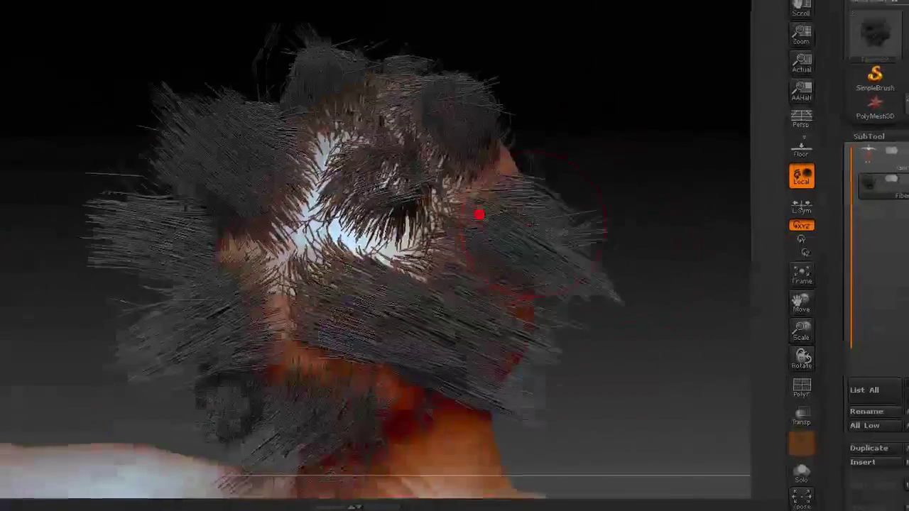
left_click_drag(481, 211, 407, 322)
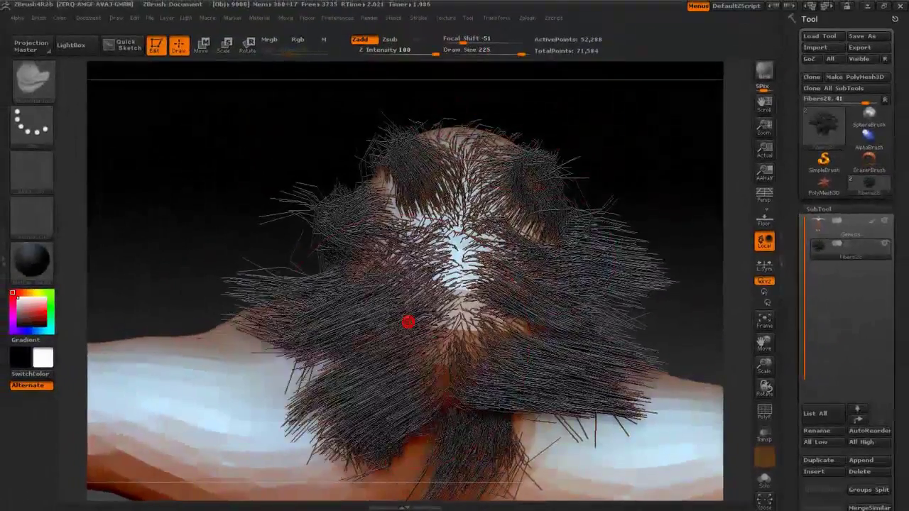
left_click_drag(530, 174, 391, 281)
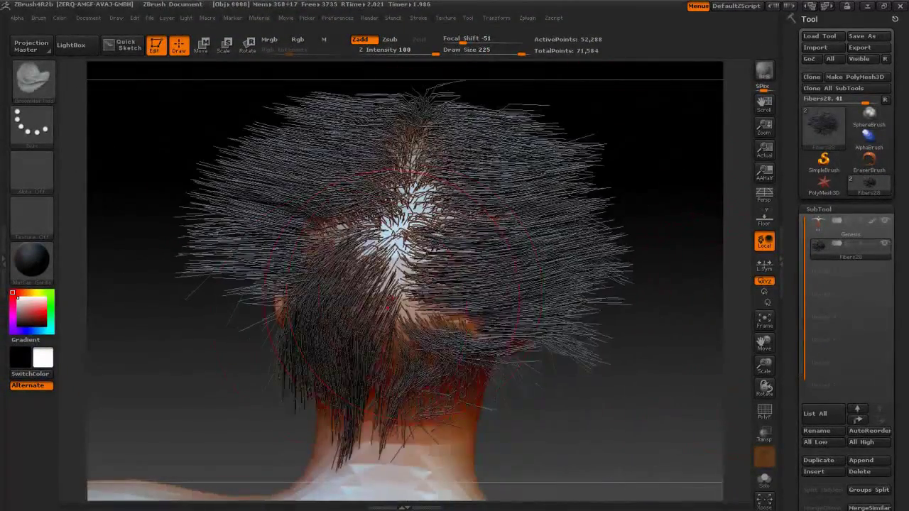
left_click_drag(330, 167, 575, 273)
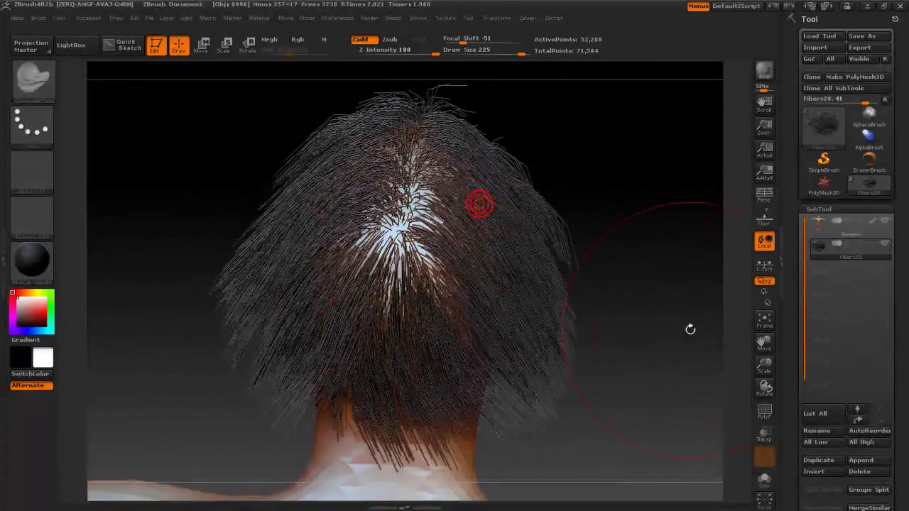
mouse_move(690, 328)
left_mouse_down()
mouse_move(483, 372)
mouse_move(431, 226)
mouse_move(343, 434)
mouse_move(497, 398)
left_mouse_up()
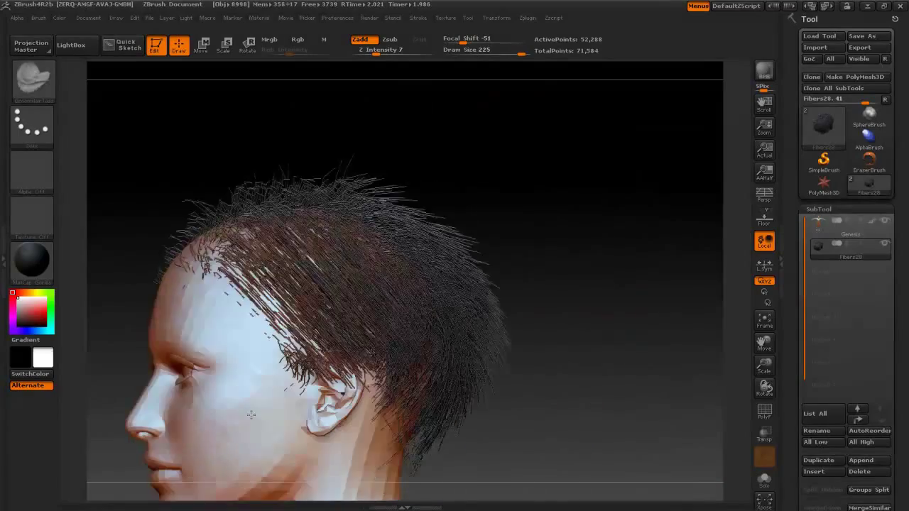
- Pull the fibers to jaw length with GroomLengthen and check the crown parting
key("b")
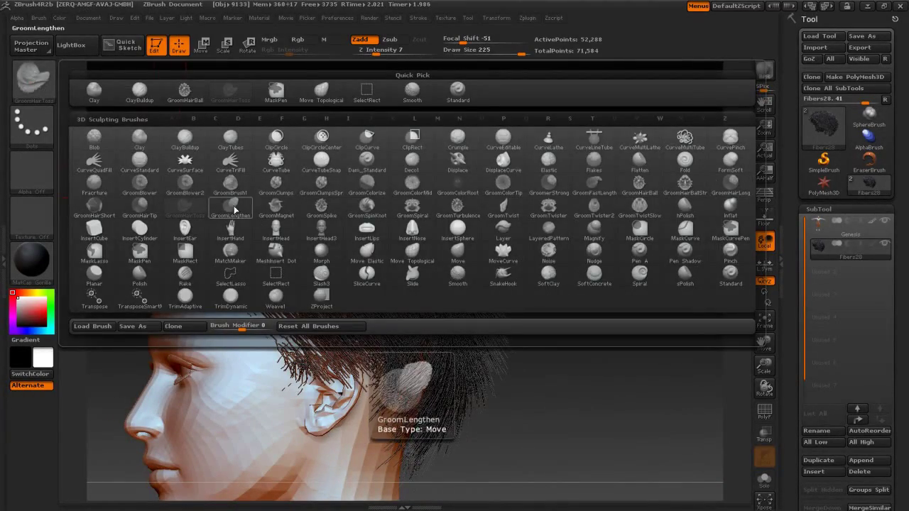
left_click(234, 209)
mouse_move(384, 213)
left_mouse_down()
mouse_move(420, 364)
mouse_move(449, 407)
mouse_move(330, 453)
mouse_move(388, 435)
left_mouse_up()
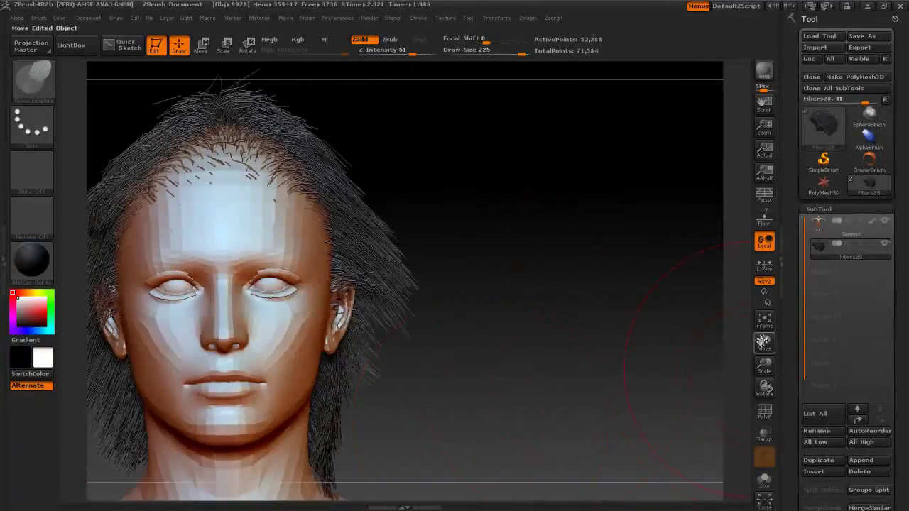
left_click_drag(436, 470, 506, 274)
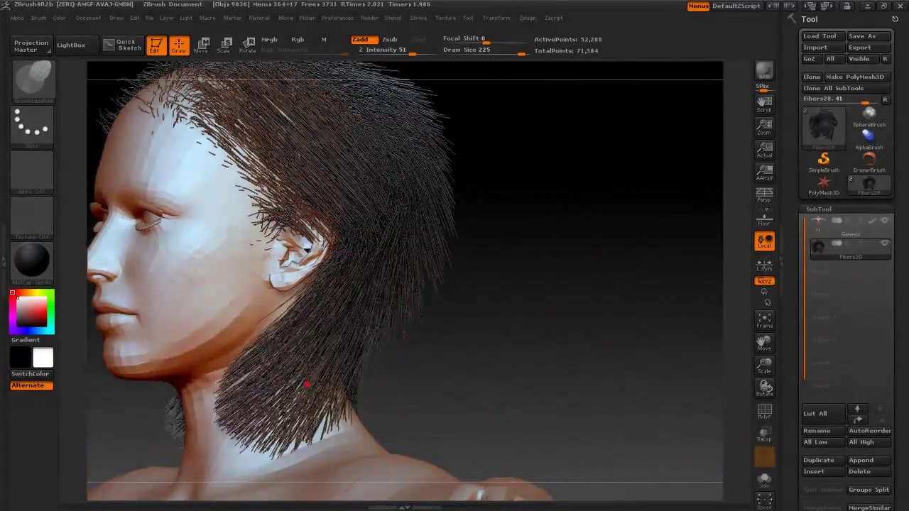
left_click_drag(542, 302, 330, 118)
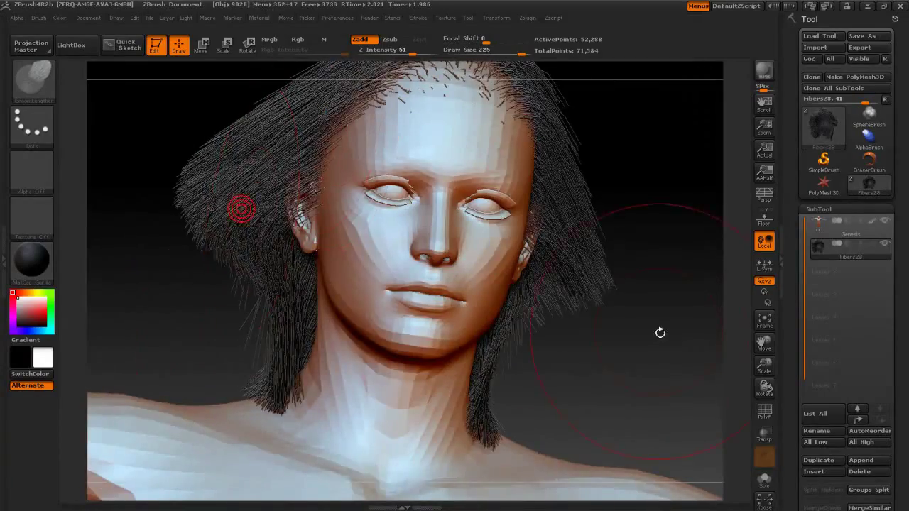
left_click_drag(660, 332, 573, 266)
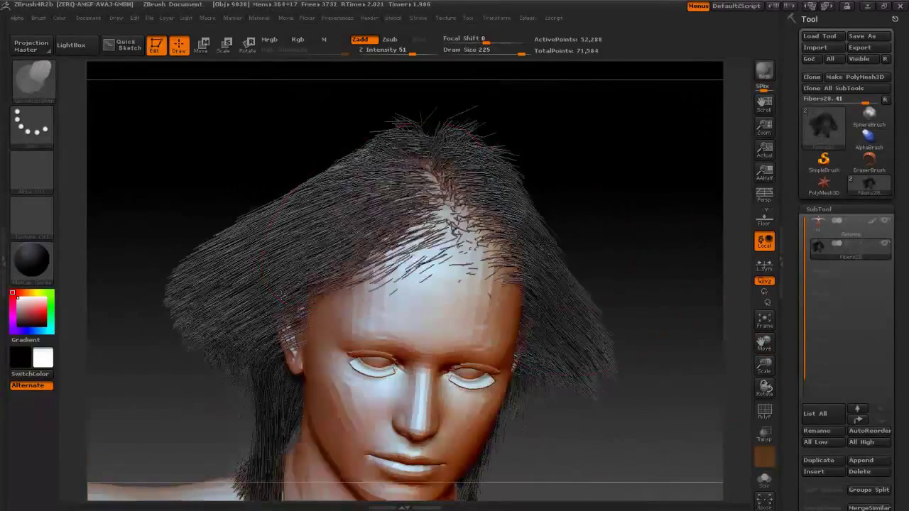
mouse_move(515, 228)
left_mouse_down()
mouse_move(139, 349)
mouse_move(457, 379)
left_mouse_up()
- Toss the side hair outward and back behind the ear with GroomHairToss
key("b")
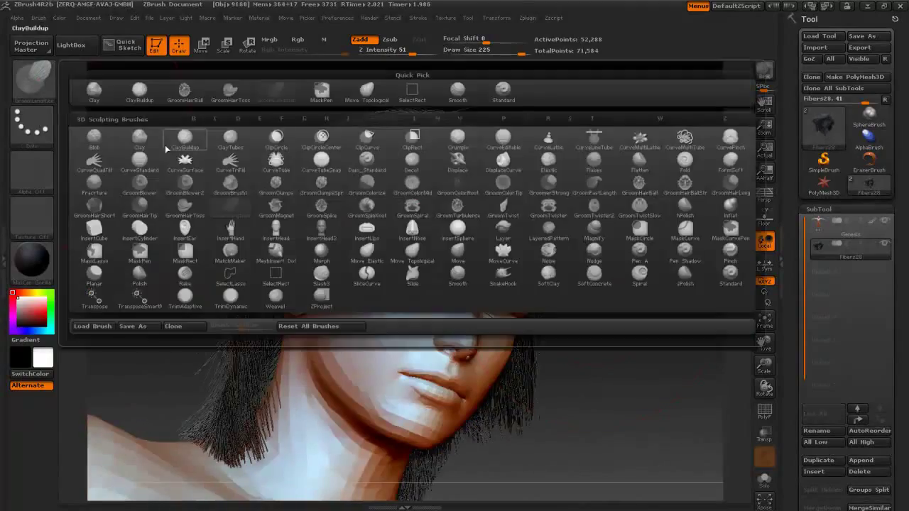
left_click(182, 207)
left_click_drag(182, 208, 333, 291)
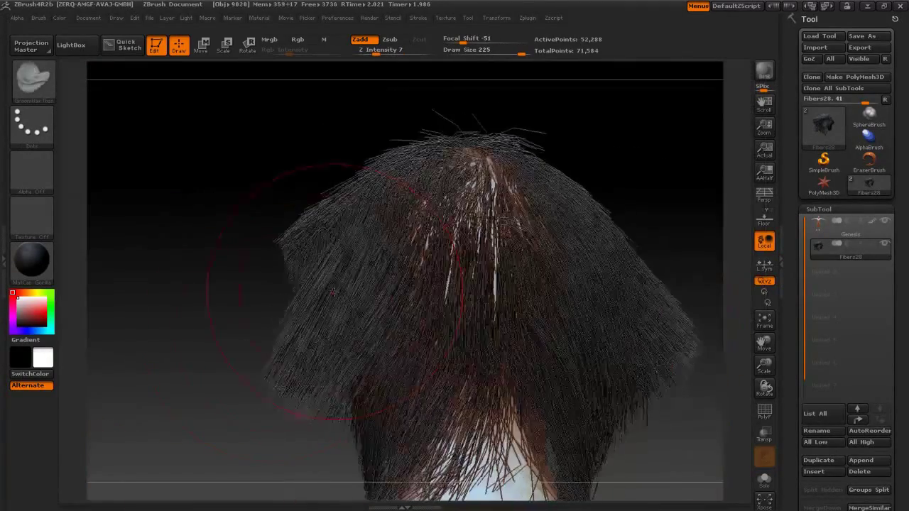
left_click_drag(549, 382, 580, 388)
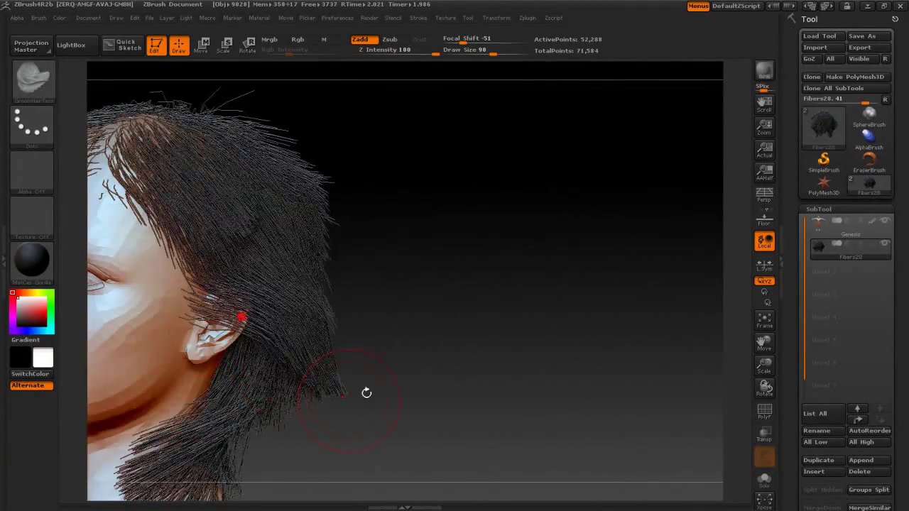
left_click_drag(367, 392, 216, 262)
mouse_move(426, 213)
left_mouse_down()
mouse_move(722, 313)
mouse_move(710, 316)
left_mouse_up()
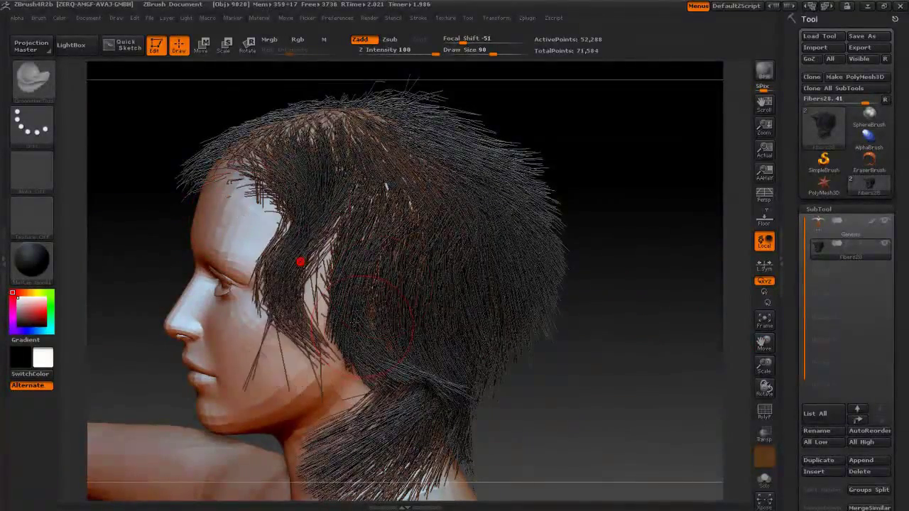
left_click_drag(325, 276, 357, 267)
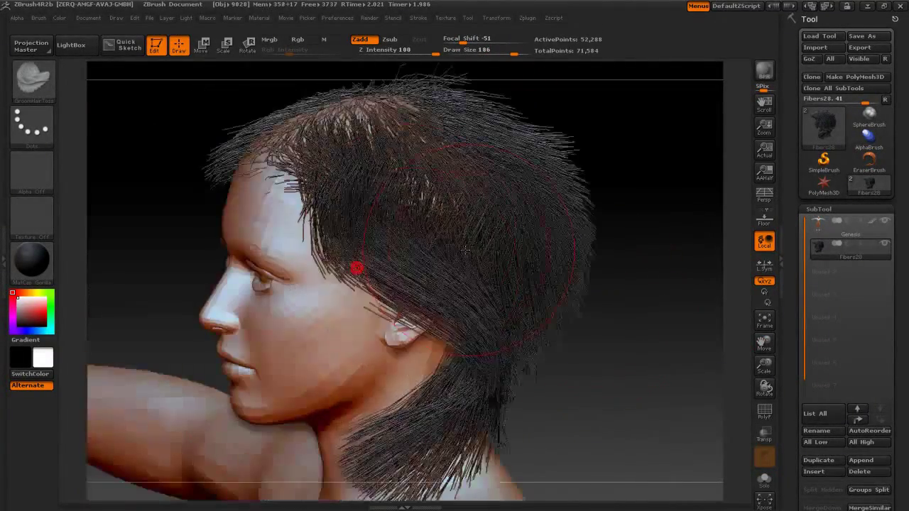
left_click_drag(399, 353, 233, 312)
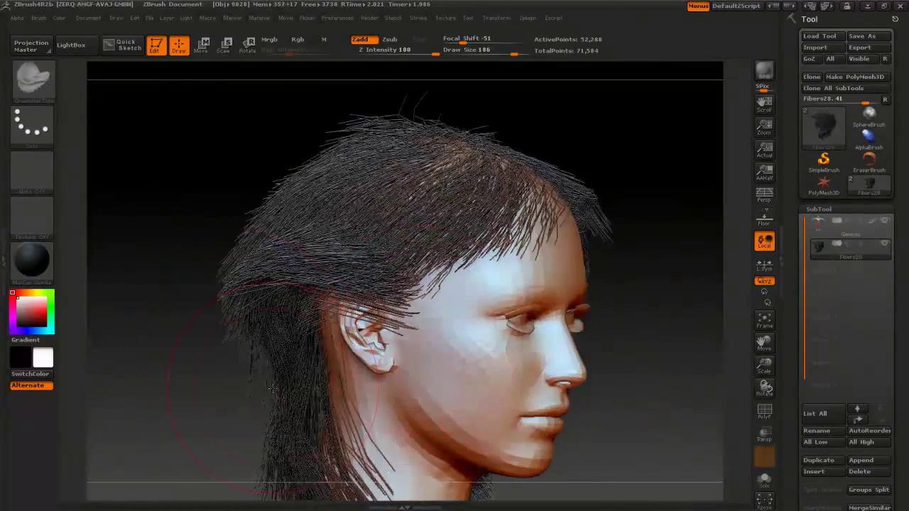
- Choose GroomFastLengthen and shorten and lift the fibers, checking from all sides
key("b")
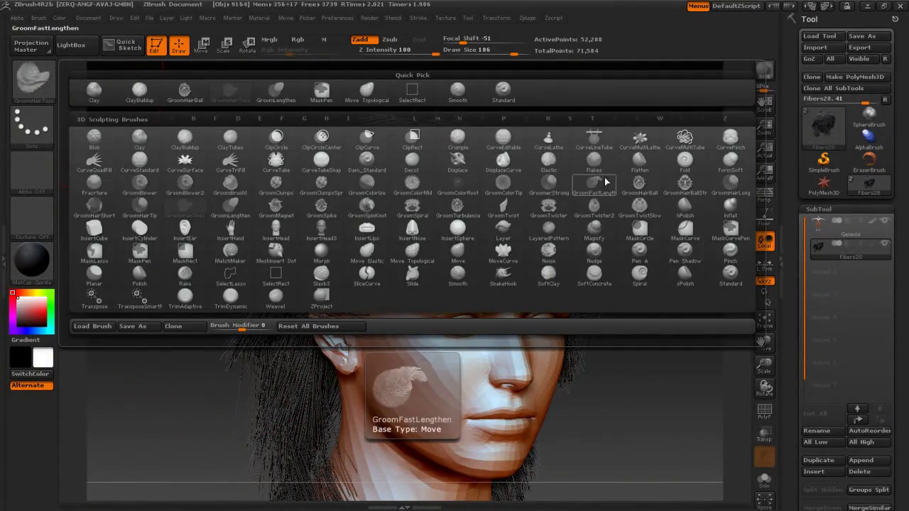
left_click(605, 182)
key("b")
left_click(250, 178)
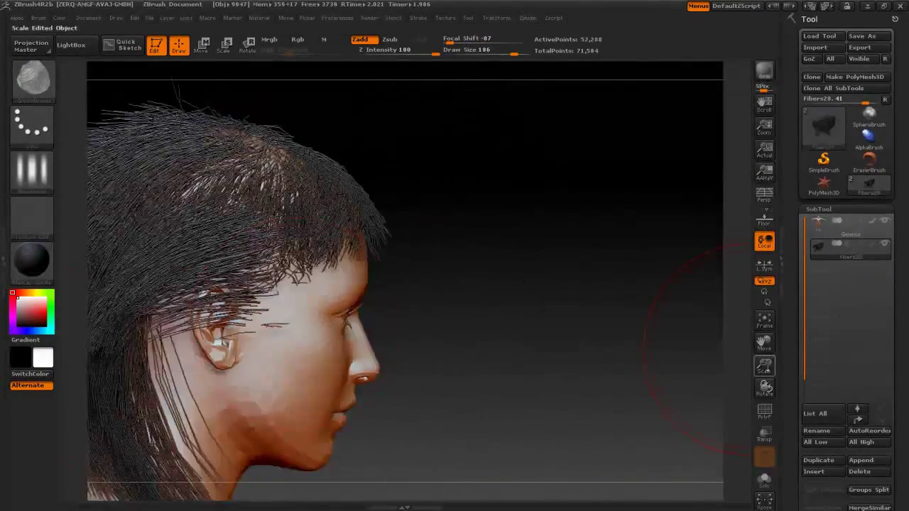
mouse_move(711, 348)
left_mouse_down()
mouse_move(320, 263)
mouse_move(253, 150)
left_mouse_up()
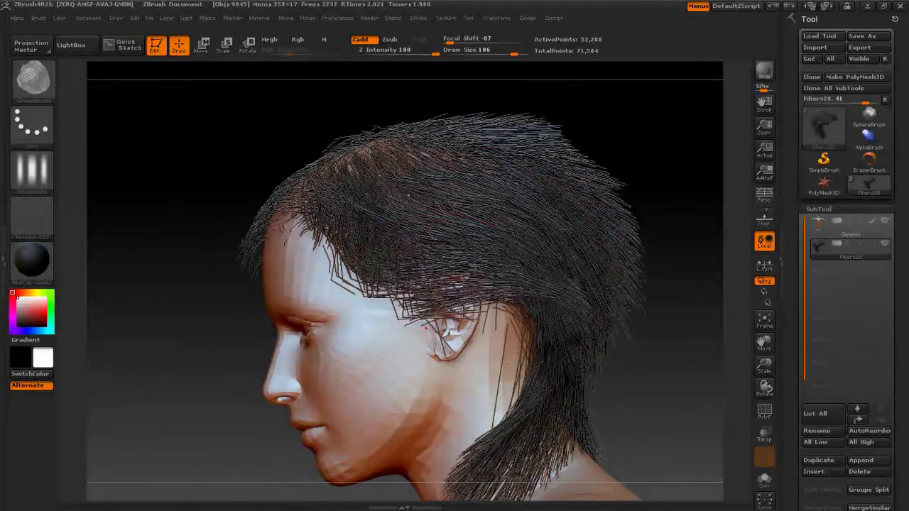
mouse_move(446, 306)
left_mouse_down()
mouse_move(440, 263)
mouse_move(185, 168)
mouse_move(339, 173)
left_mouse_up()
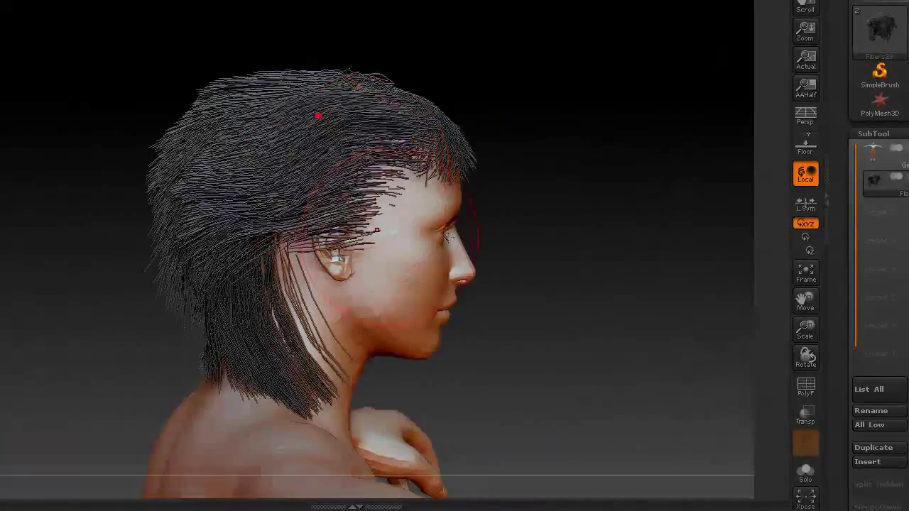
left_click_drag(449, 238, 653, 287)
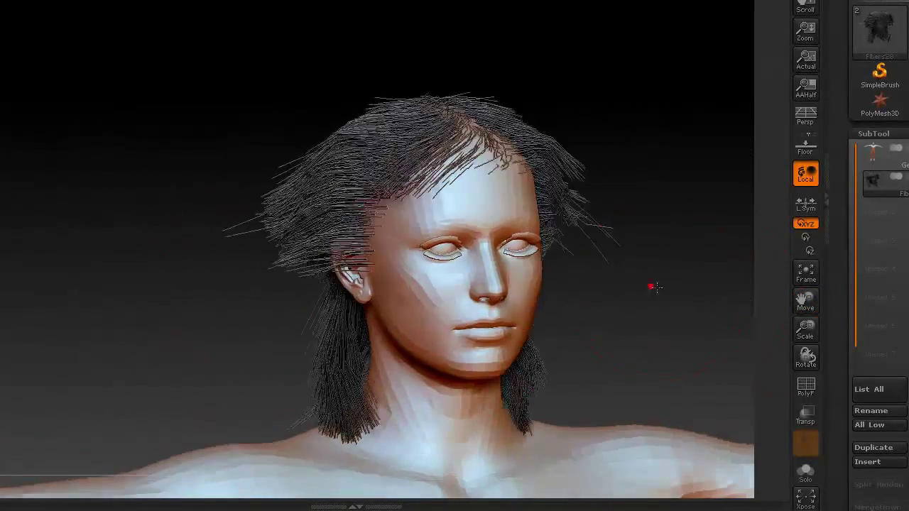
- Groom the fibers with another brush into a short spiky crop above the ears
key("b")
left_click(201, 117)
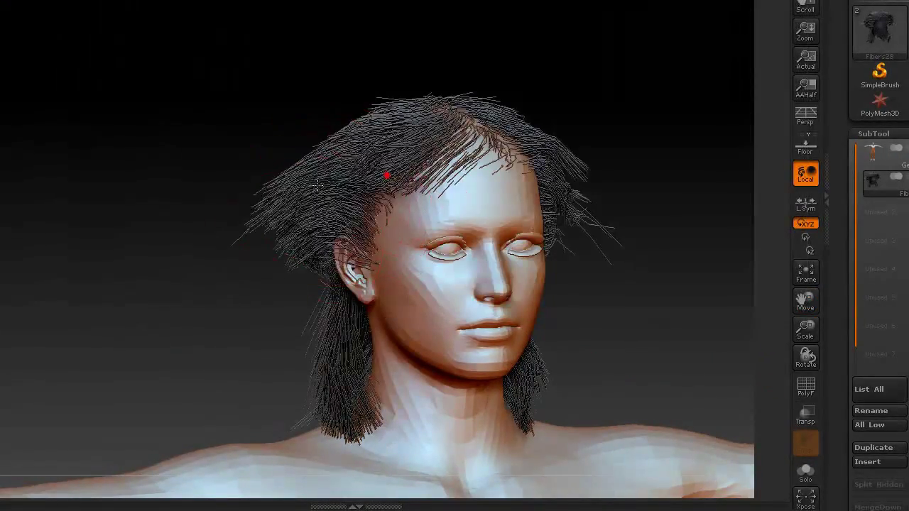
left_click_drag(387, 175, 344, 163)
mouse_move(289, 248)
left_mouse_down()
mouse_move(564, 148)
mouse_move(312, 205)
left_mouse_up()
left_click_drag(407, 139, 447, 114)
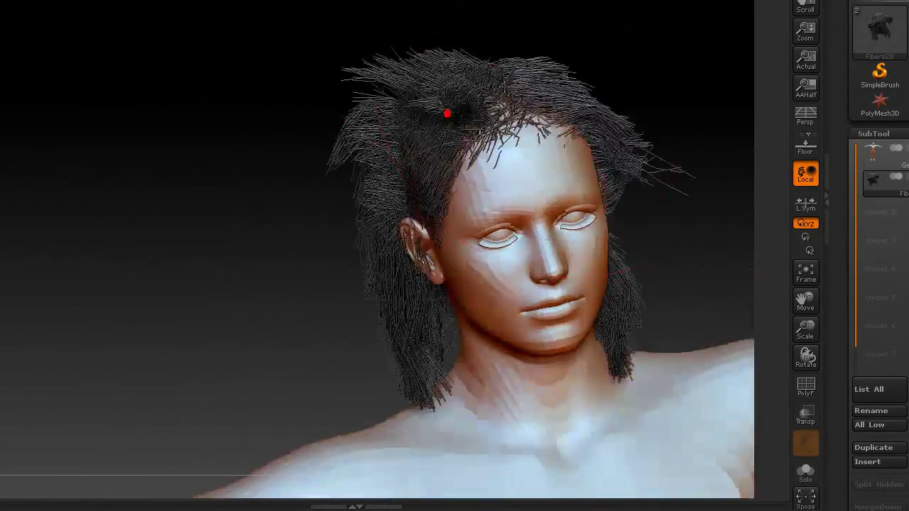
left_click_drag(473, 75, 363, 319)
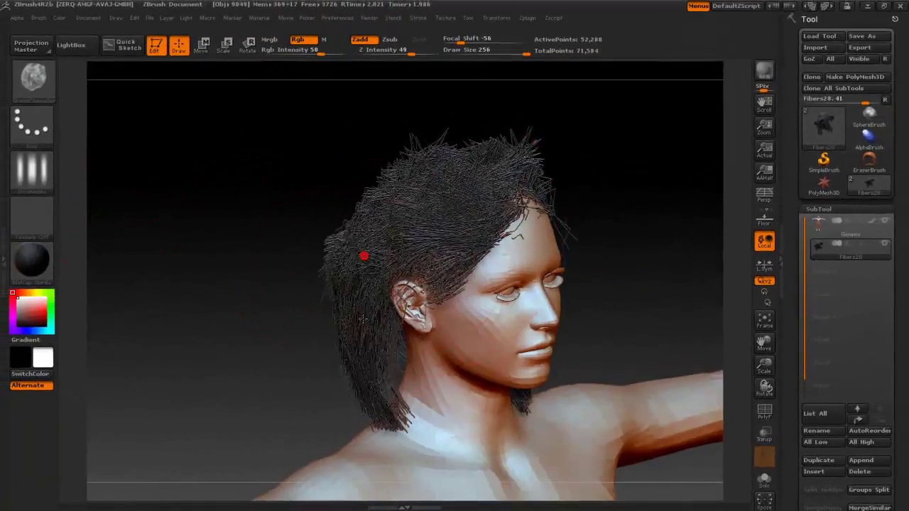
left_click_drag(674, 250, 379, 236)
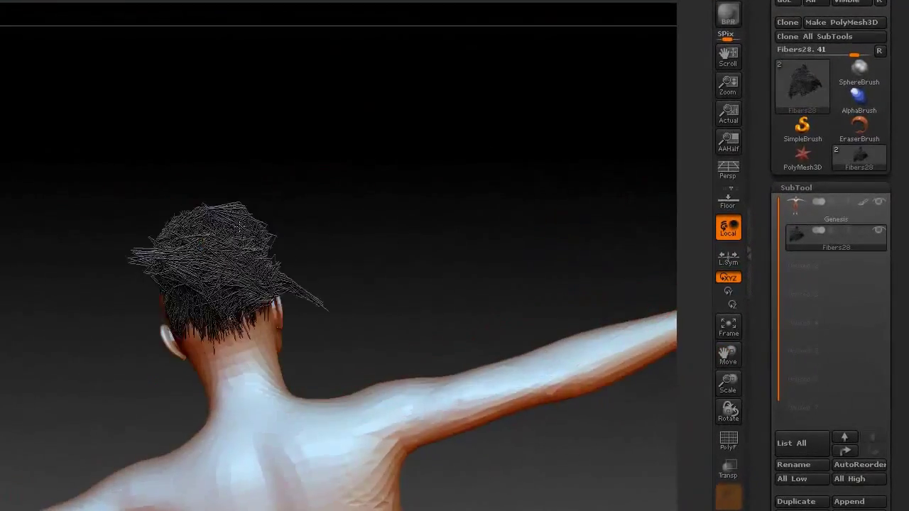
mouse_move(241, 226)
left_mouse_down()
mouse_move(291, 58)
mouse_move(389, 199)
left_mouse_up()
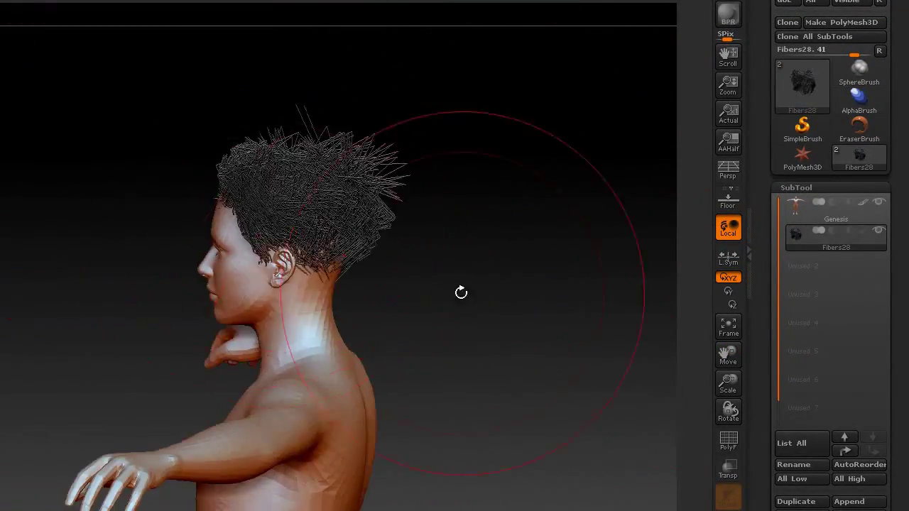
left_click_drag(505, 189, 562, 211)
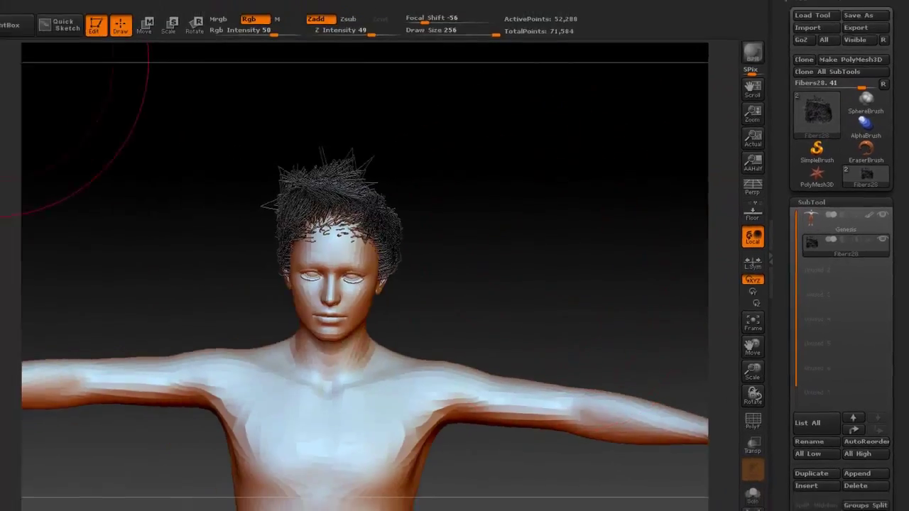
- Blow the fibers into a wild bushy mass with GroomBlower2 and preview a BPR render
key("b")
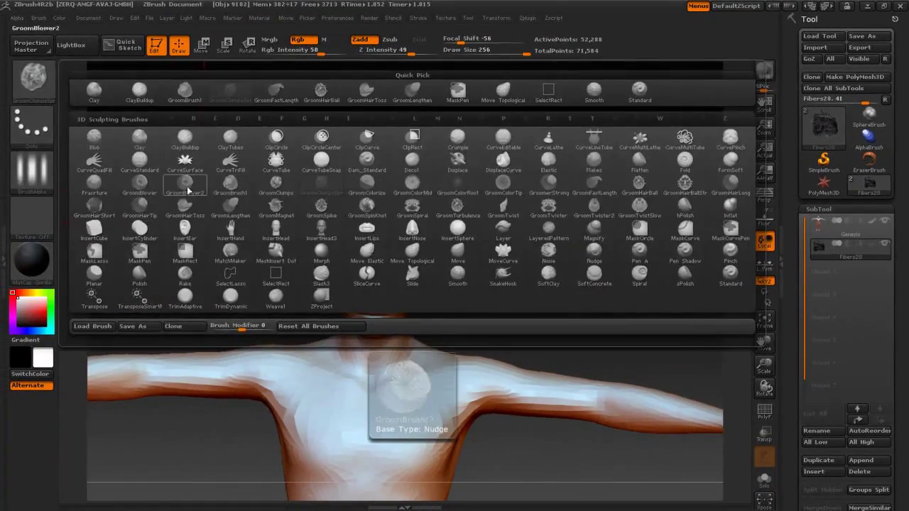
left_click(188, 190)
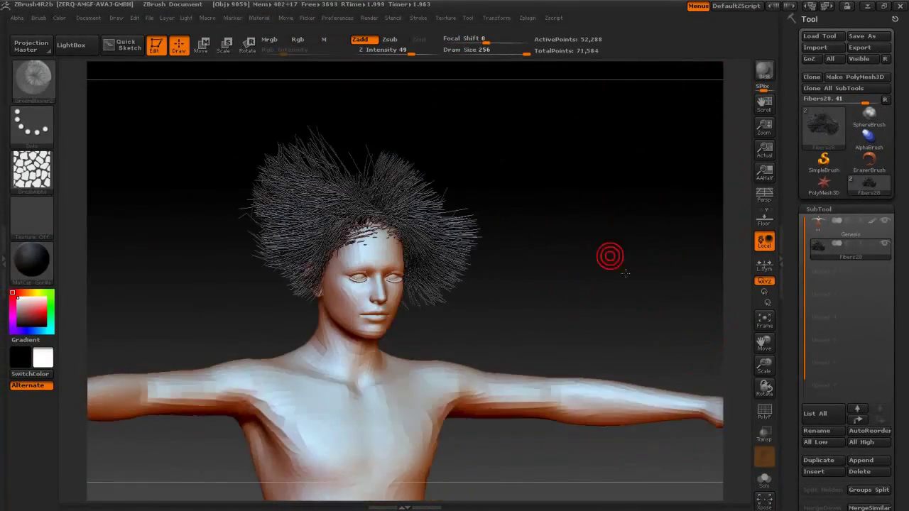
left_click(758, 71)
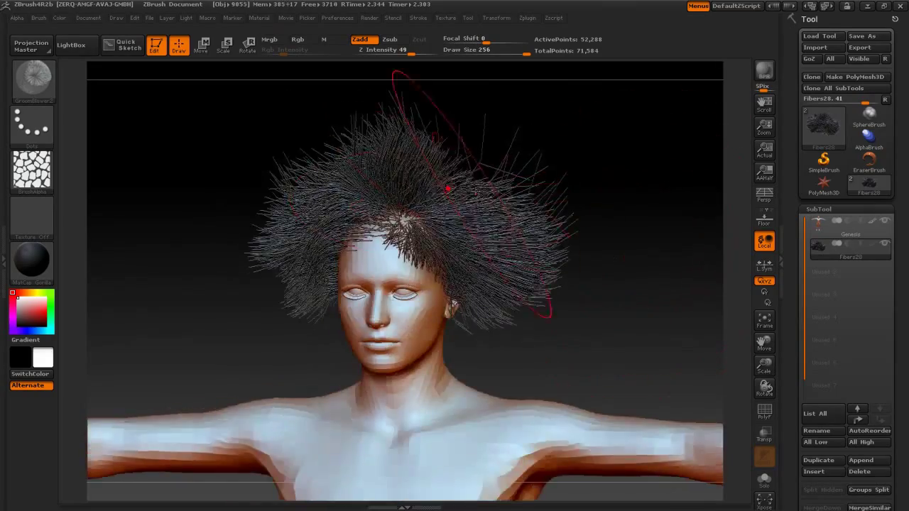
left_click_drag(626, 237, 440, 214)
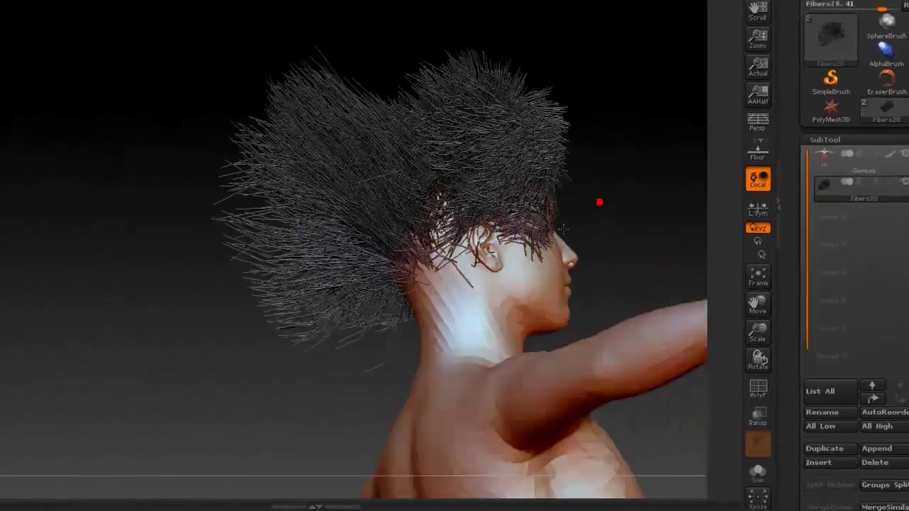
left_click_drag(598, 201, 739, 23)
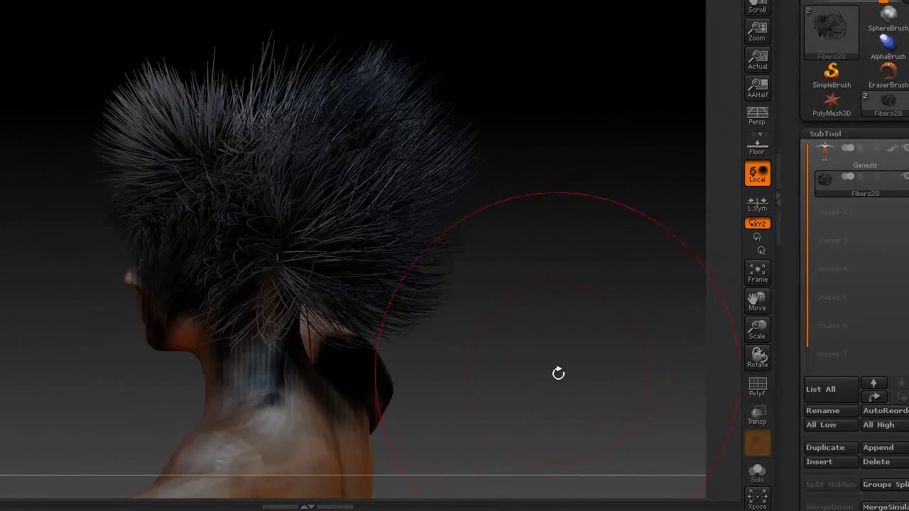
left_click_drag(556, 371, 427, 334)
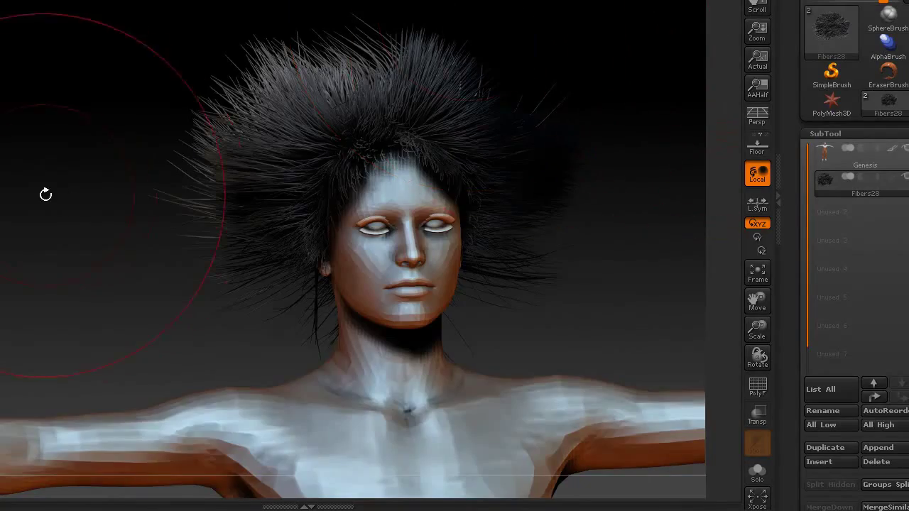
- Sweep the bushy hair into spiky strands with a new grooming brush
key("b")
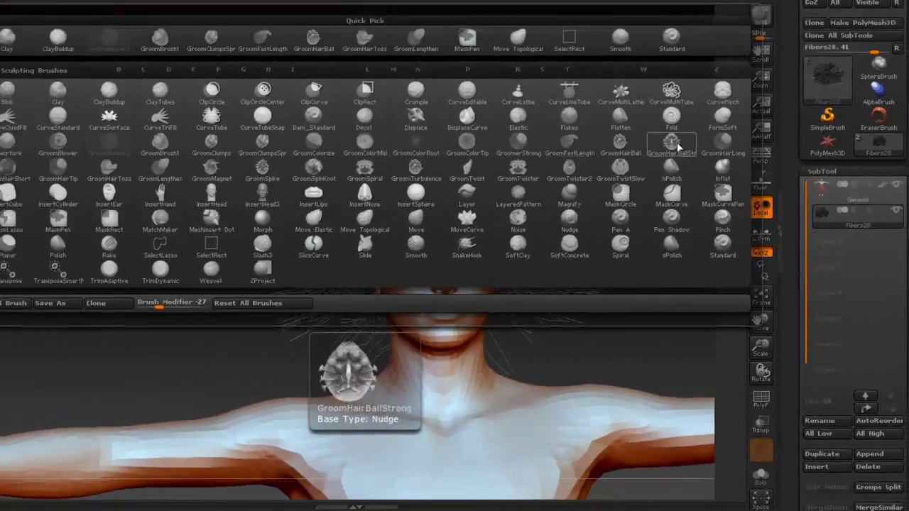
left_click(366, 136)
mouse_move(384, 213)
left_mouse_down()
mouse_move(689, 362)
mouse_move(449, 365)
left_mouse_up()
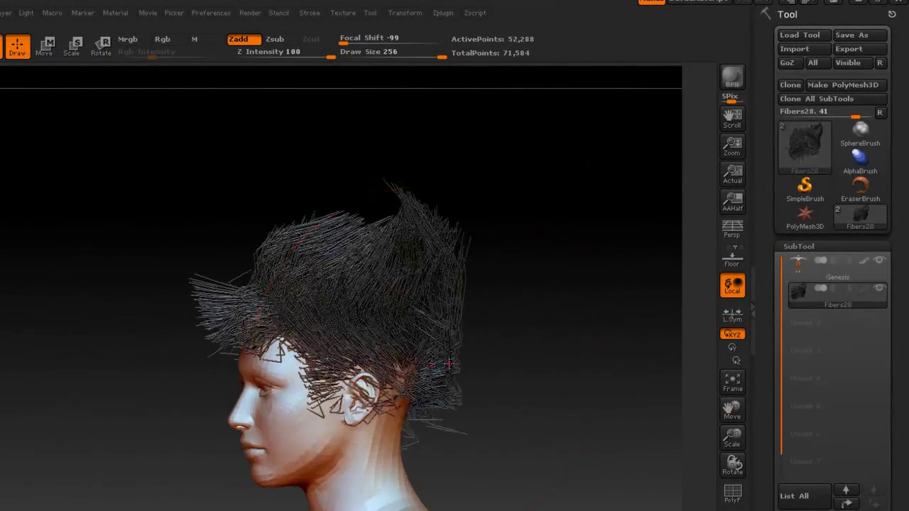
left_click_drag(413, 192, 111, 196)
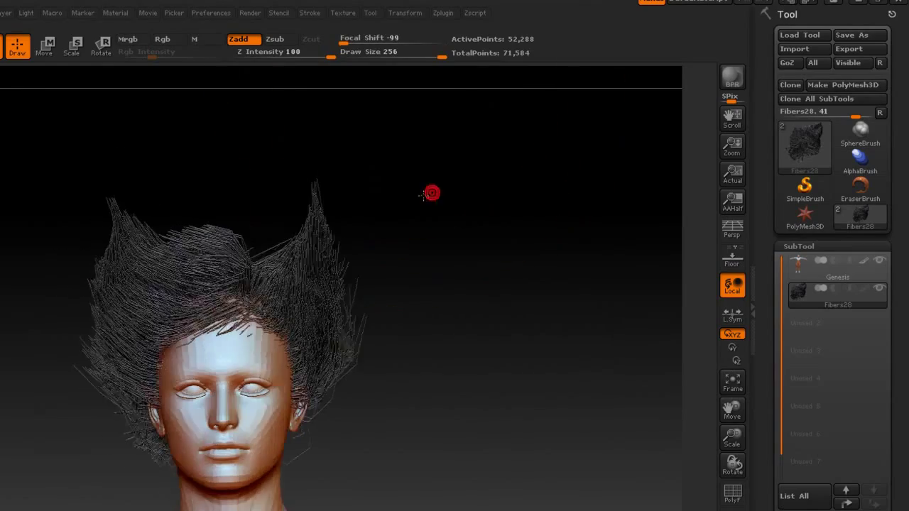
left_click_drag(487, 203, 315, 263)
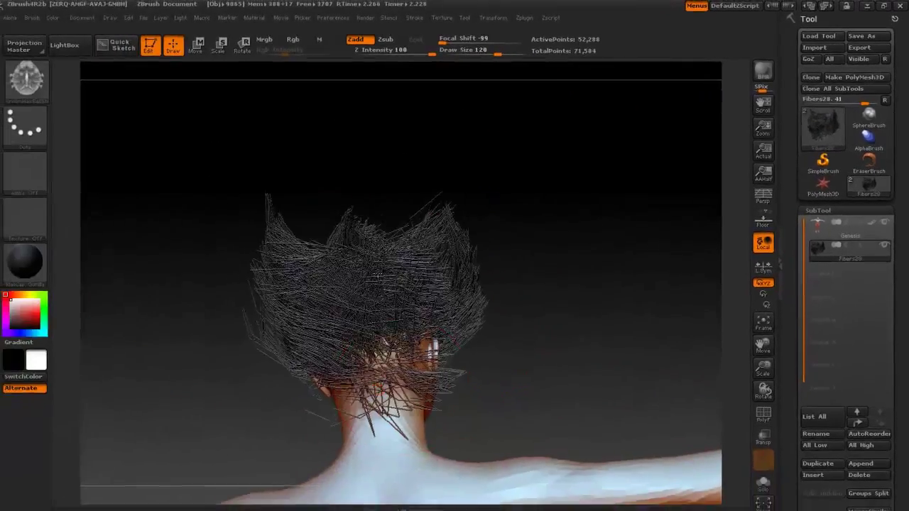
left_click_drag(376, 273, 371, 374)
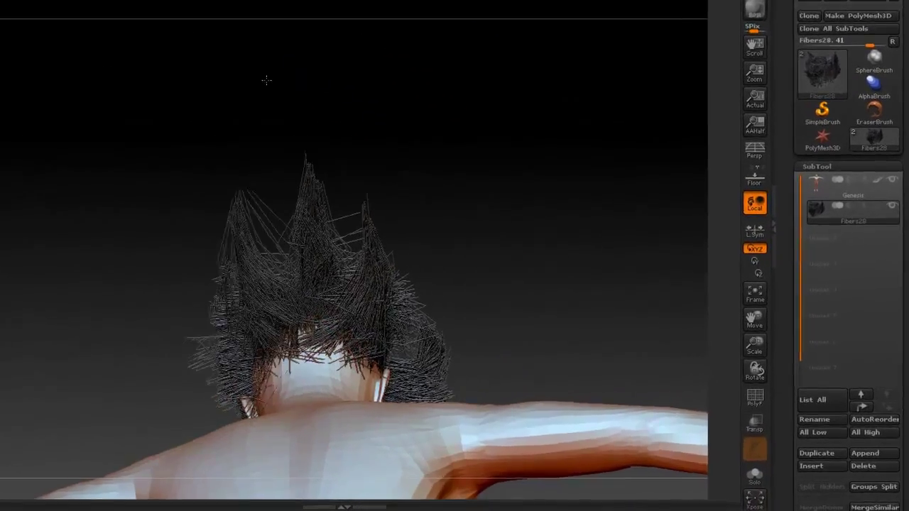
left_click_drag(265, 81, 392, 142)
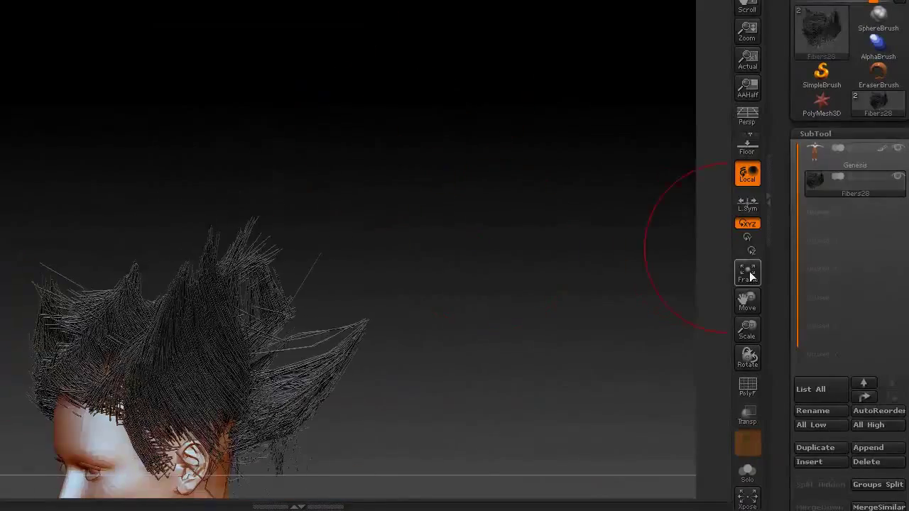
left_click(751, 277)
left_click_drag(562, 122, 66, 299)
- Twist the strands into spiral clumps with GroomSpiral, checking the back and sides
key("b")
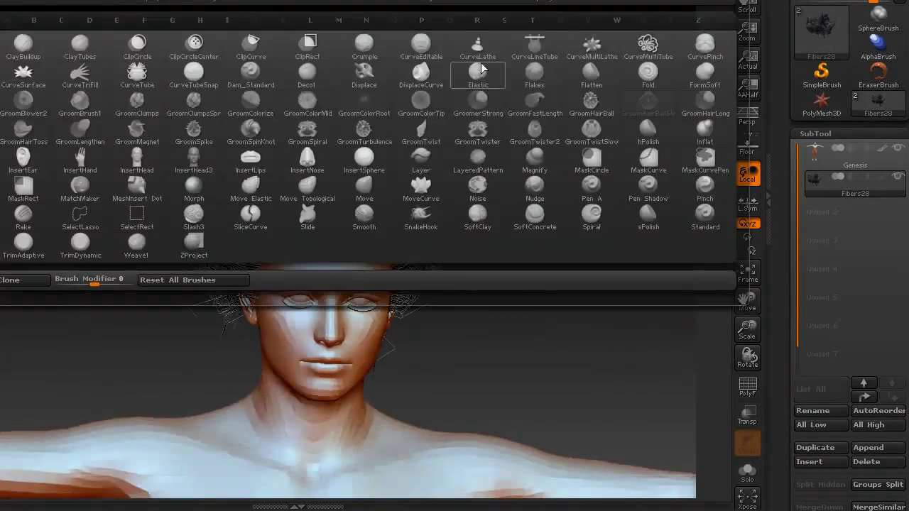
left_click(309, 136)
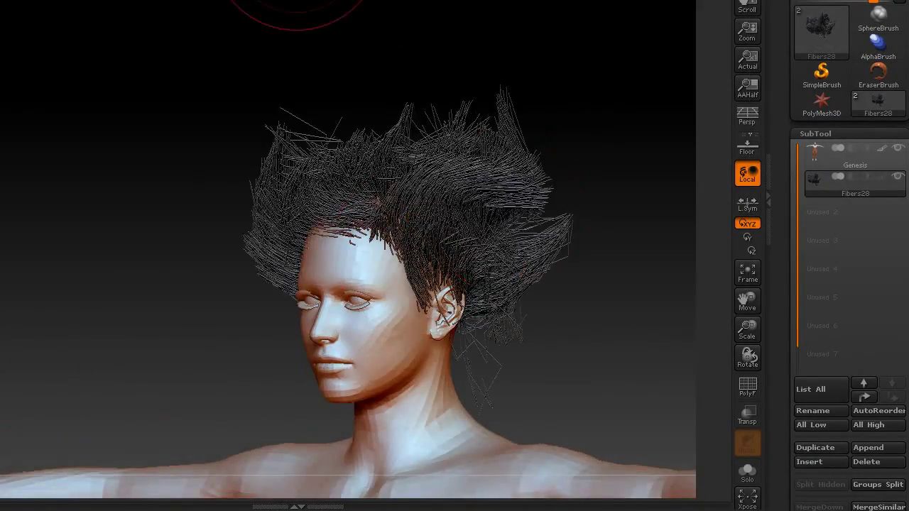
mouse_move(299, 14)
left_mouse_down()
mouse_move(653, 355)
mouse_move(625, 295)
mouse_move(432, 305)
mouse_move(415, 259)
left_mouse_up()
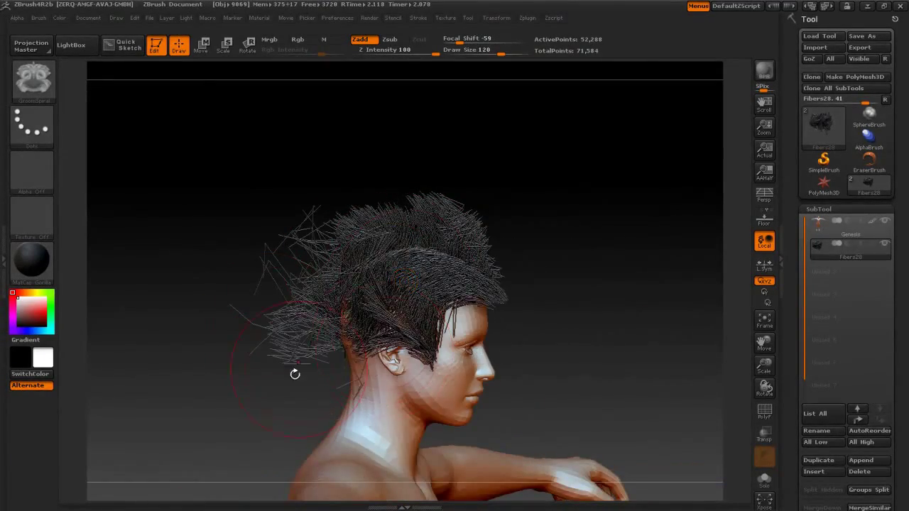
left_click_drag(190, 359, 406, 363)
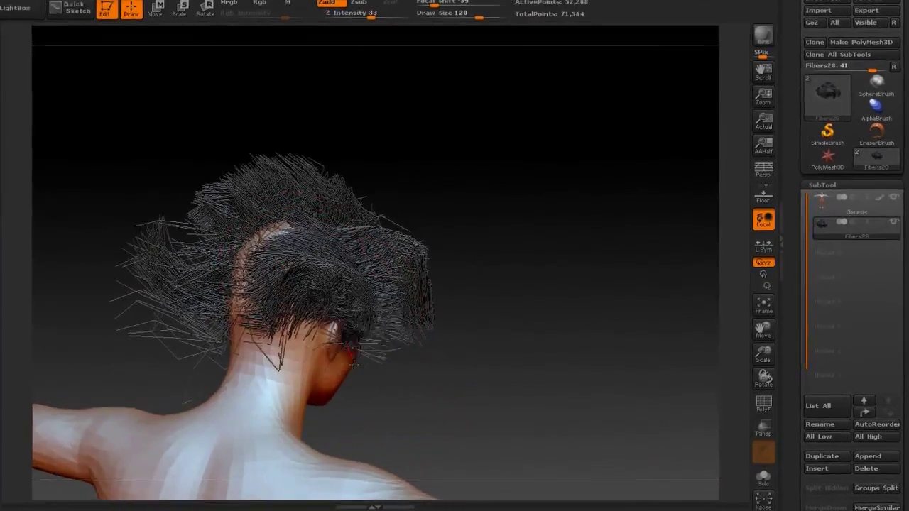
left_click_drag(384, 313, 353, 267)
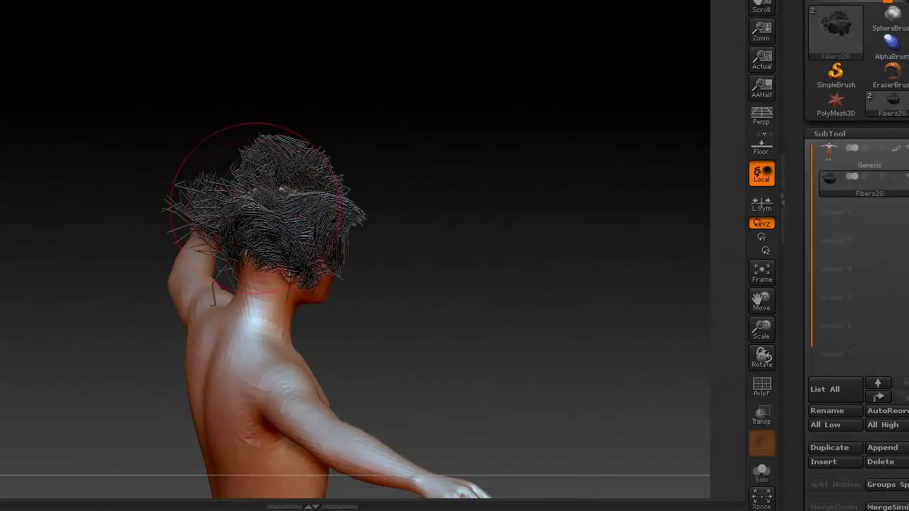
mouse_move(254, 206)
left_mouse_down()
mouse_move(173, 345)
mouse_move(290, 329)
left_mouse_up()
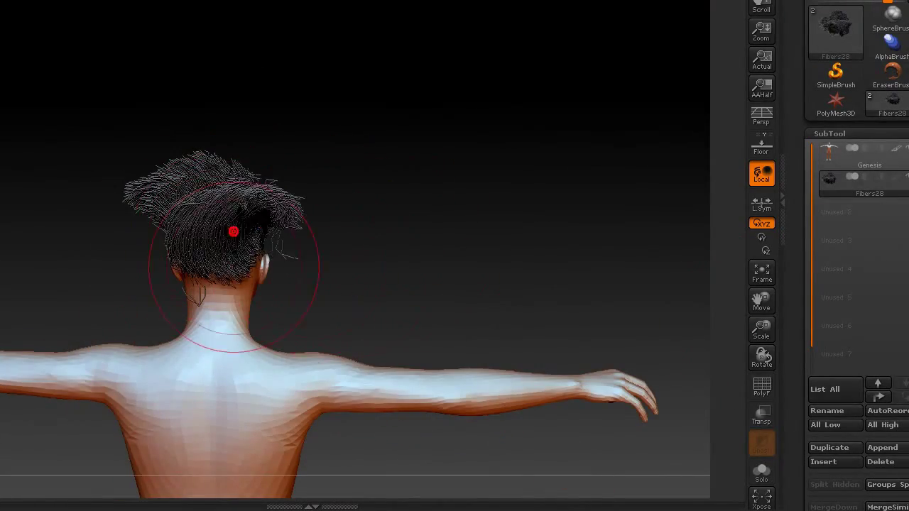
mouse_move(231, 265)
left_mouse_down()
mouse_move(162, 243)
mouse_move(183, 261)
mouse_move(422, 192)
mouse_move(270, 152)
mouse_move(263, 172)
mouse_move(449, 212)
left_mouse_up()
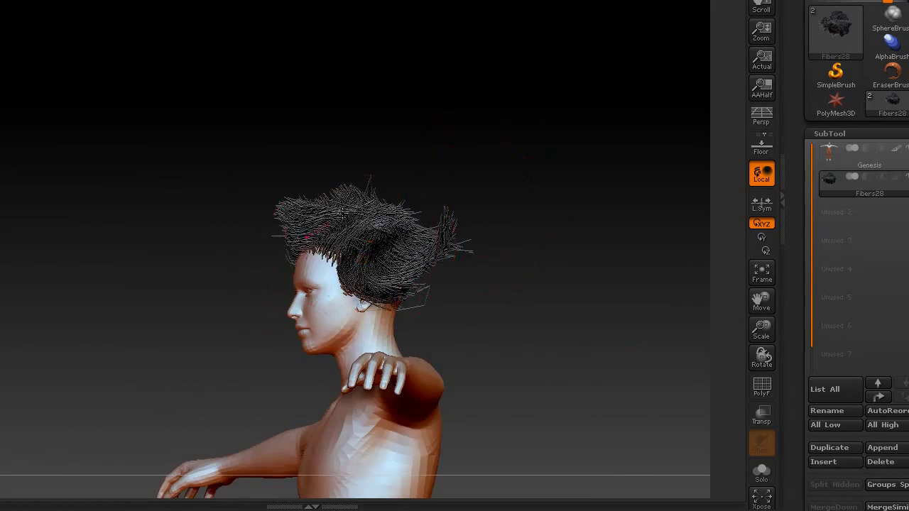
mouse_move(341, 211)
left_mouse_down()
mouse_move(192, 264)
mouse_move(331, 149)
left_mouse_up()
- Comb the spiky hair down toward the neck and shoulders with GroomerStrong
key("b")
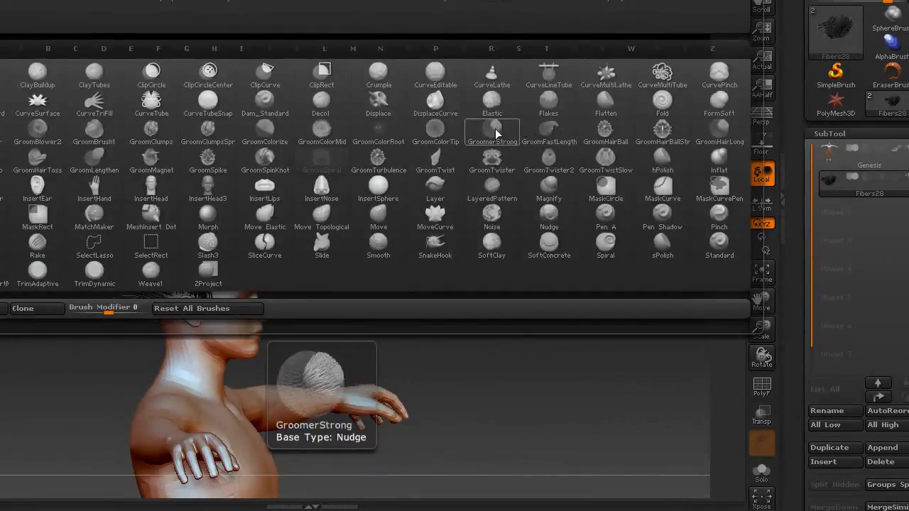
left_click(496, 134)
mouse_move(367, 189)
left_mouse_down()
mouse_move(387, 319)
mouse_move(493, 309)
mouse_move(493, 355)
mouse_move(487, 314)
left_mouse_up()
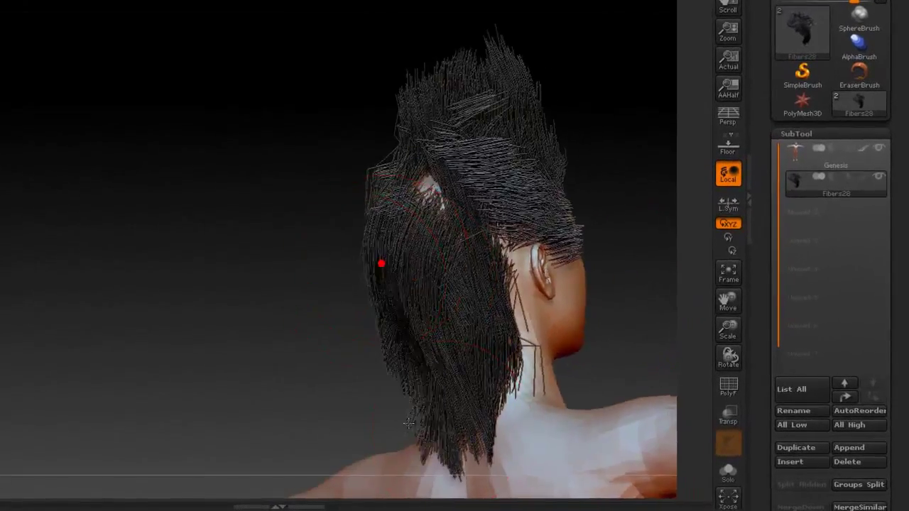
mouse_move(382, 264)
left_mouse_down()
mouse_move(465, 229)
mouse_move(286, 238)
left_mouse_up()
mouse_move(294, 320)
left_mouse_down()
mouse_move(152, 315)
mouse_move(234, 156)
left_mouse_up()
mouse_move(319, 272)
left_mouse_down()
mouse_move(589, 284)
mouse_move(267, 273)
mouse_move(410, 64)
left_mouse_up()
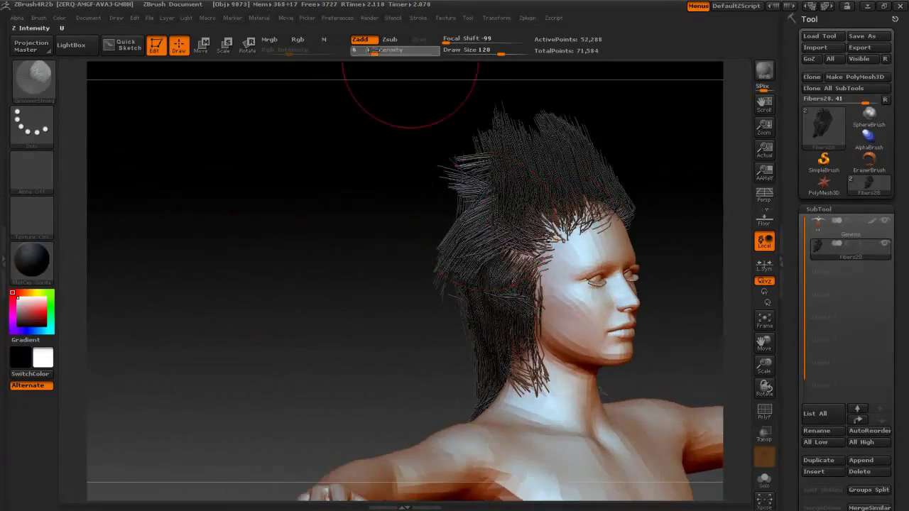
mouse_move(392, 311)
left_mouse_down()
mouse_move(537, 263)
mouse_move(700, 263)
mouse_move(278, 325)
mouse_move(476, 221)
mouse_move(426, 233)
mouse_move(426, 182)
mouse_move(189, 275)
mouse_move(439, 224)
mouse_move(660, 223)
mouse_move(535, 224)
left_mouse_up()
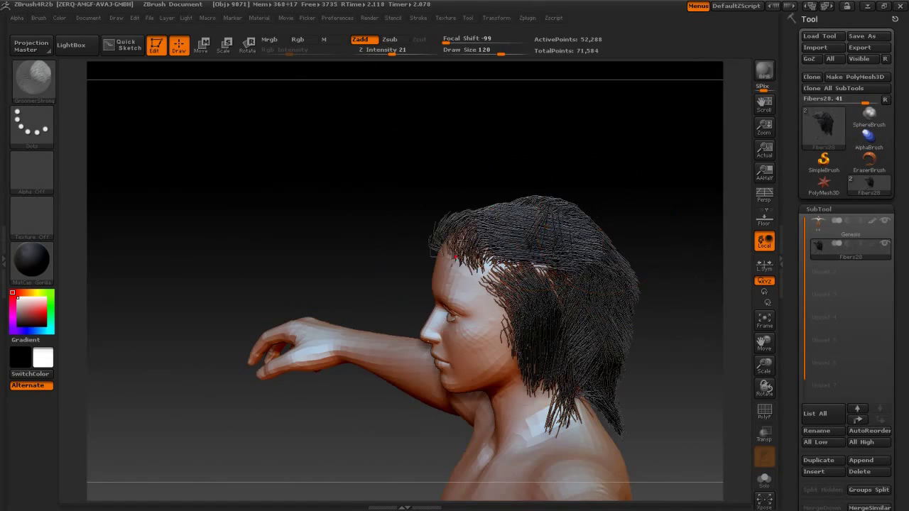
mouse_move(456, 257)
left_mouse_down()
mouse_move(592, 233)
mouse_move(559, 263)
mouse_move(613, 304)
mouse_move(640, 222)
mouse_move(721, 242)
mouse_move(637, 156)
left_mouse_up()
mouse_move(635, 260)
left_mouse_down()
mouse_move(627, 175)
mouse_move(555, 240)
left_mouse_up()
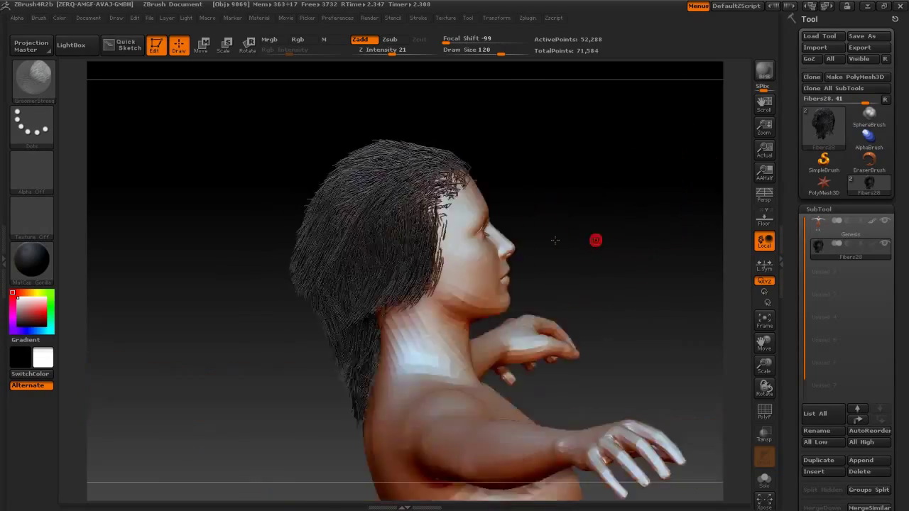
key("b")
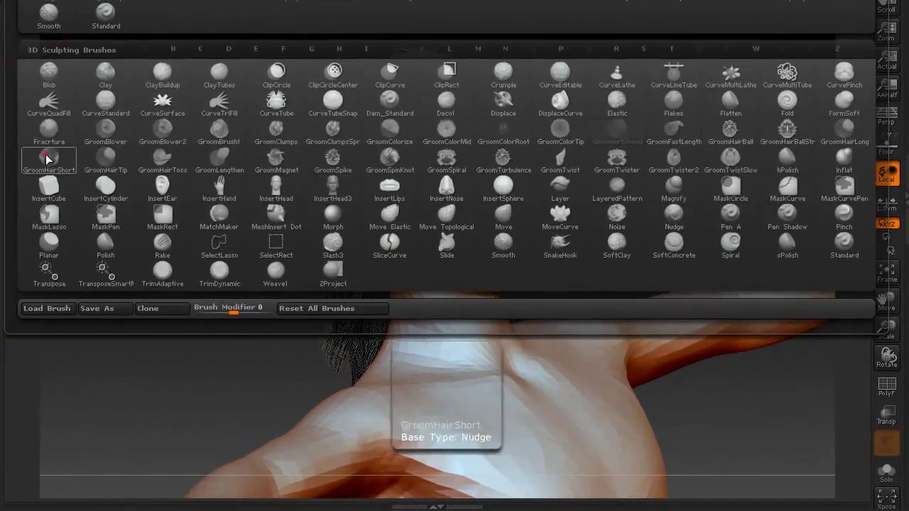
- Shape the hair into a side-parted bob with GroomHairShort, undoing one bad stroke
left_click(94, 227)
left_click_drag(230, 258, 409, 380)
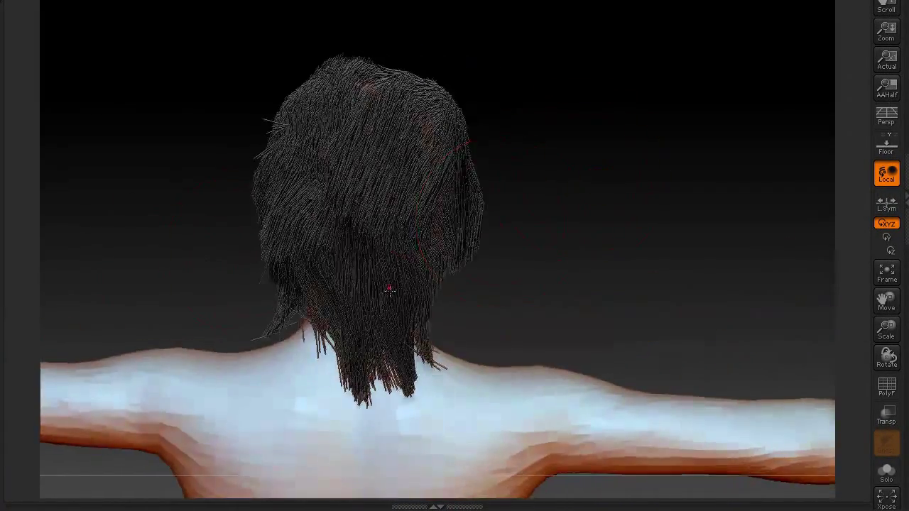
left_click_drag(318, 358, 449, 341)
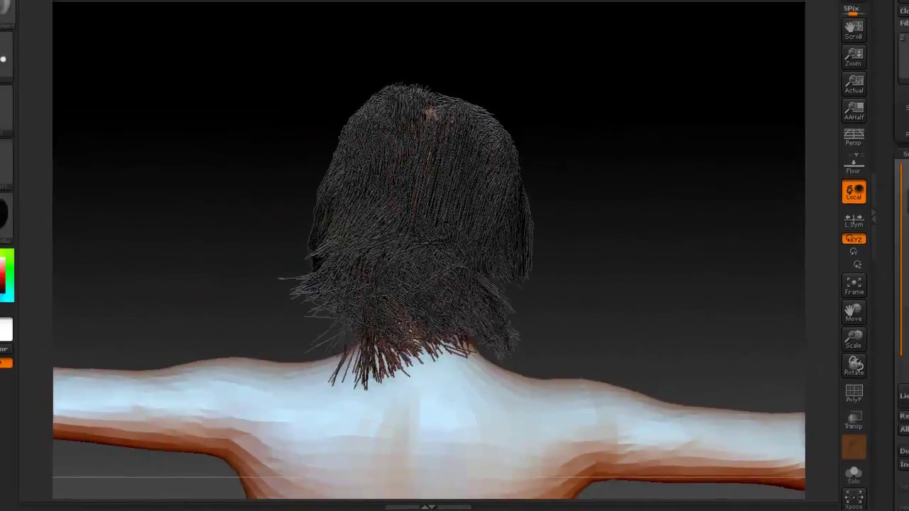
left_click_drag(335, 183, 320, 283)
key("ctrl+z")
mouse_move(177, 285)
left_mouse_down()
mouse_move(260, 266)
mouse_move(311, 328)
mouse_move(440, 249)
left_mouse_up()
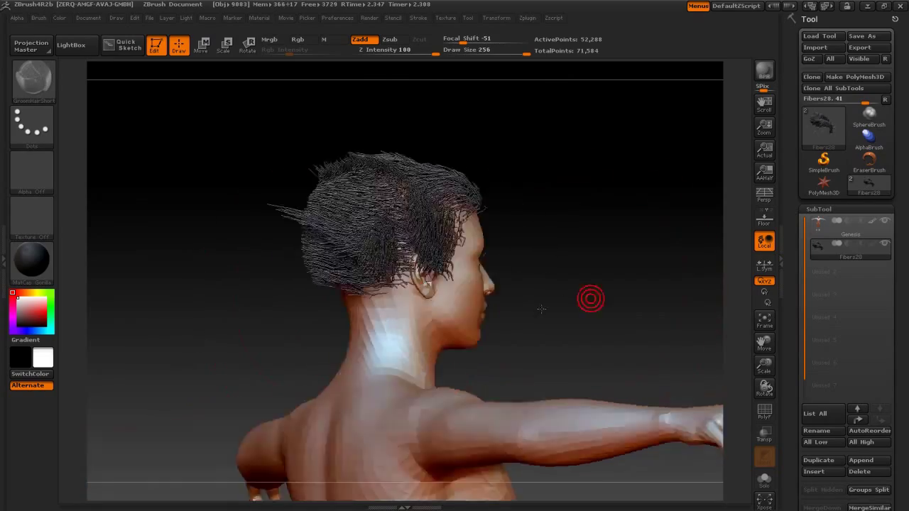
mouse_move(562, 218)
left_mouse_down()
mouse_move(678, 264)
mouse_move(431, 169)
mouse_move(379, 107)
mouse_move(639, 252)
mouse_move(670, 182)
mouse_move(694, 171)
left_mouse_up()
mouse_move(589, 181)
left_mouse_down()
mouse_move(710, 341)
mouse_move(739, 218)
left_mouse_up()
mouse_move(578, 67)
left_mouse_down()
mouse_move(599, 258)
mouse_move(669, 106)
mouse_move(752, 87)
left_mouse_up()
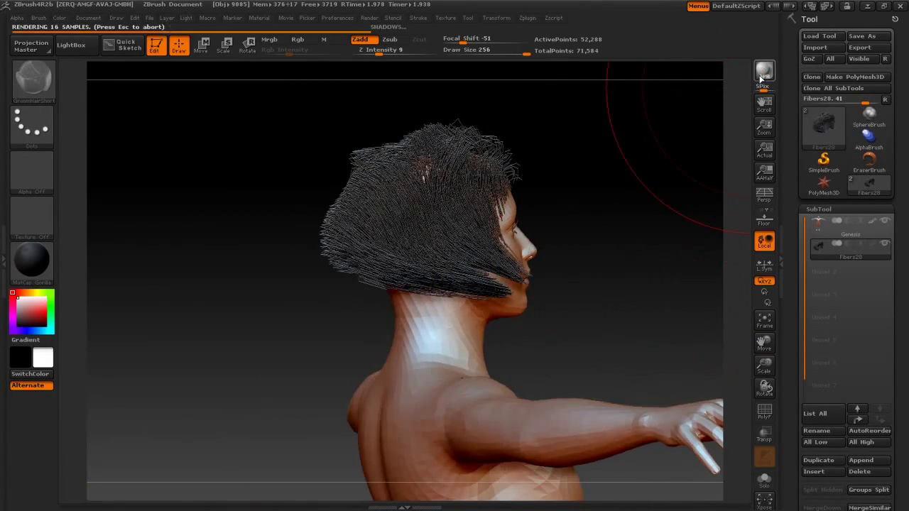
mouse_move(656, 193)
left_mouse_down()
mouse_move(637, 187)
mouse_move(597, 205)
left_mouse_up()
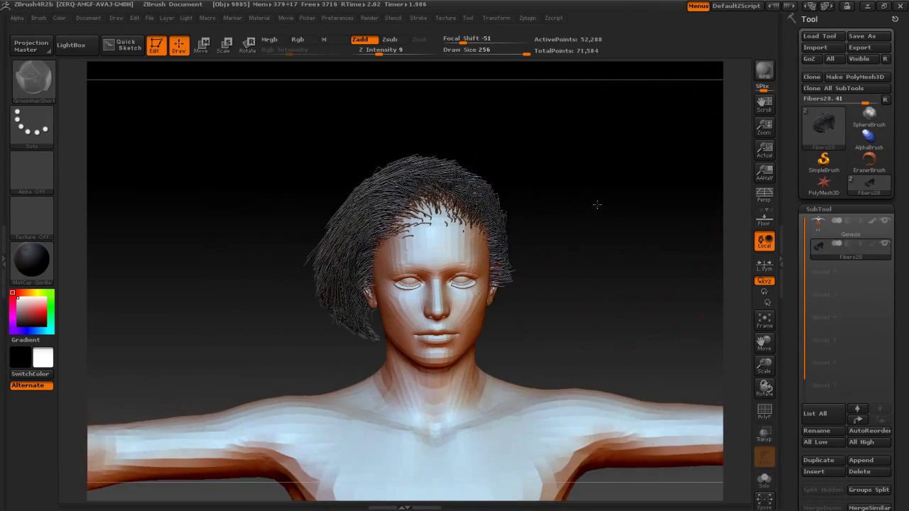
- Try the Chalk material and fill the hair with a light brown skin tone
left_click(35, 260)
left_click(142, 240)
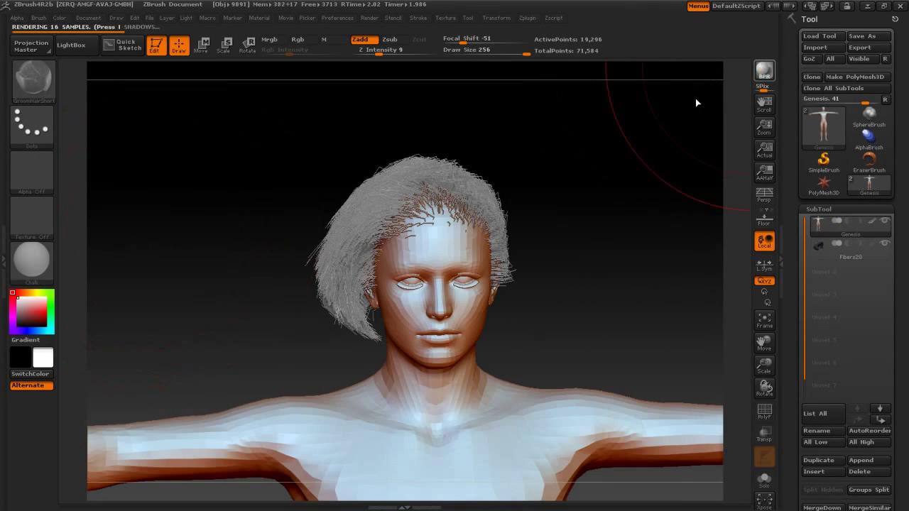
left_click(23, 314)
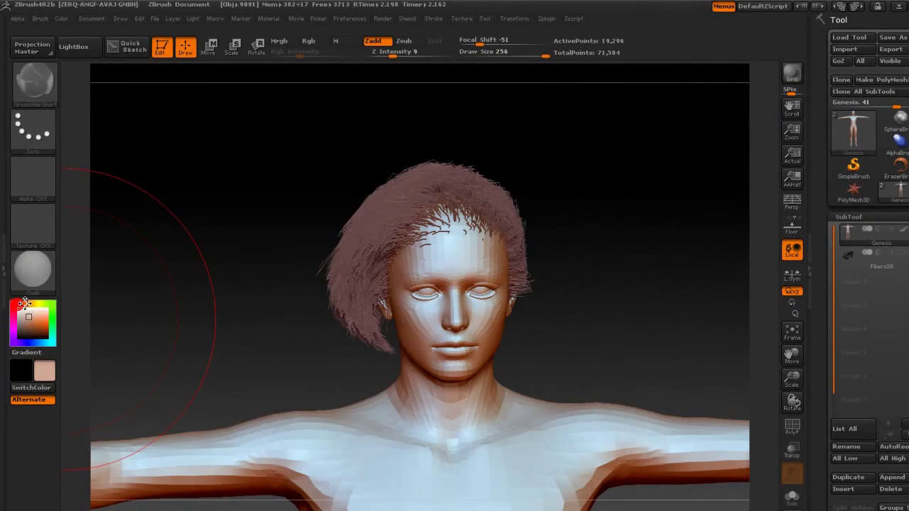
left_click(61, 19)
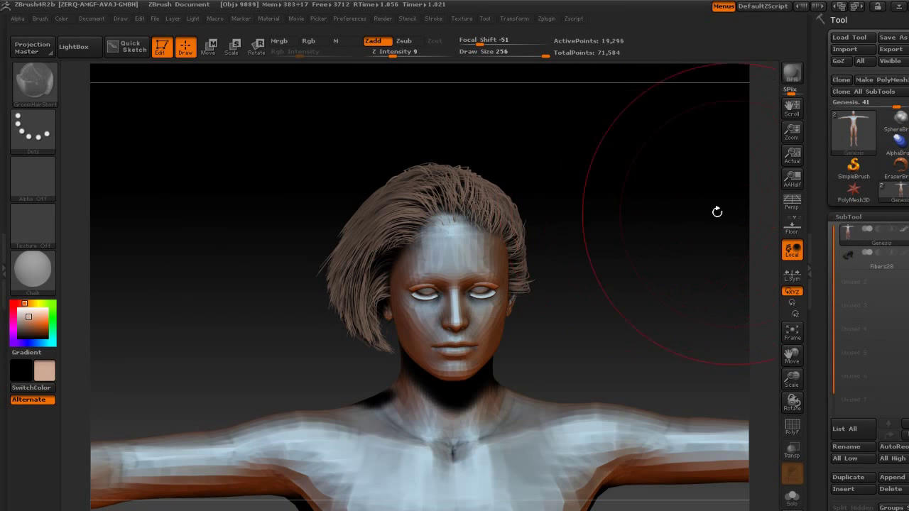
left_click(61, 19)
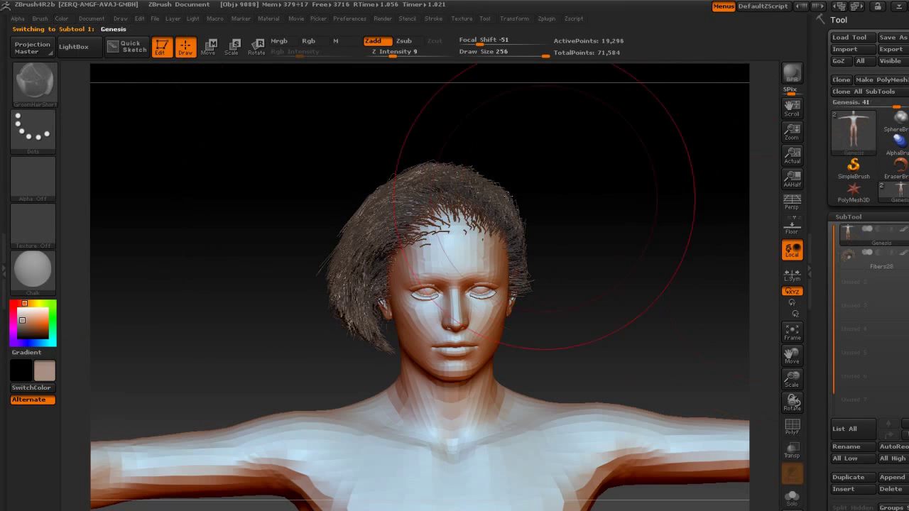
- Put the figure on MatCap White01 and make the Fibers28 hair subtool active again
left_click(34, 270)
left_click(143, 335)
left_click(61, 18)
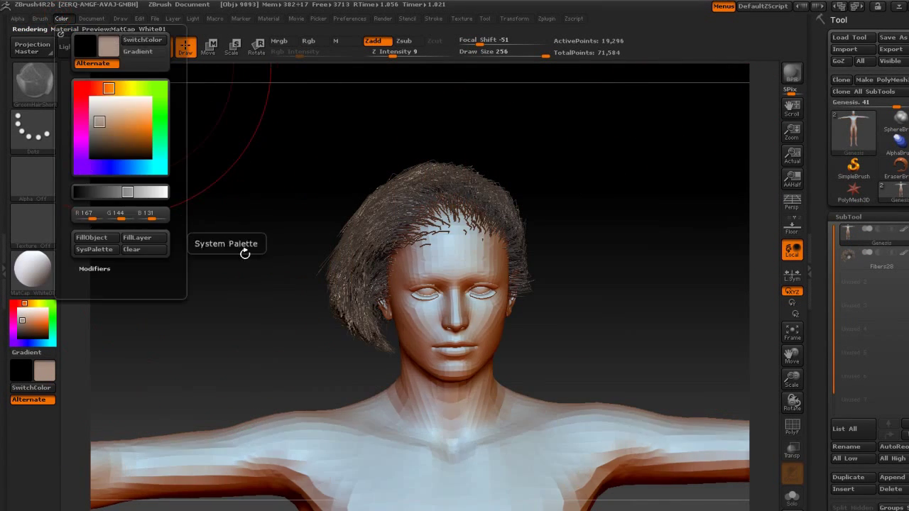
left_click(881, 256)
left_click_drag(540, 284, 629, 268)
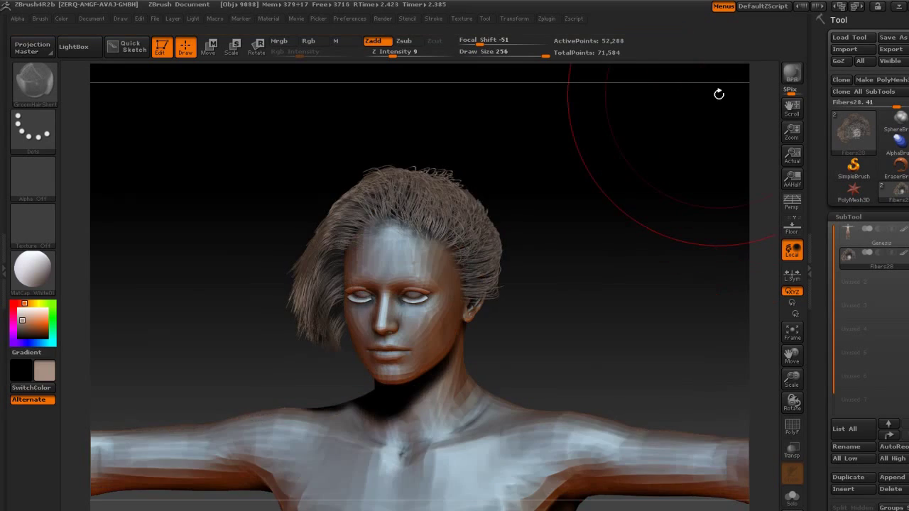
left_click_drag(720, 99, 572, 27)
mouse_move(733, 104)
left_mouse_down()
mouse_move(745, 314)
mouse_move(560, 205)
mouse_move(629, 223)
mouse_move(618, 163)
mouse_move(198, 55)
left_mouse_up()
- Paint the lower hair tips yellow with GroomColorTip, widening the brush to cover more tips
left_click(33, 81)
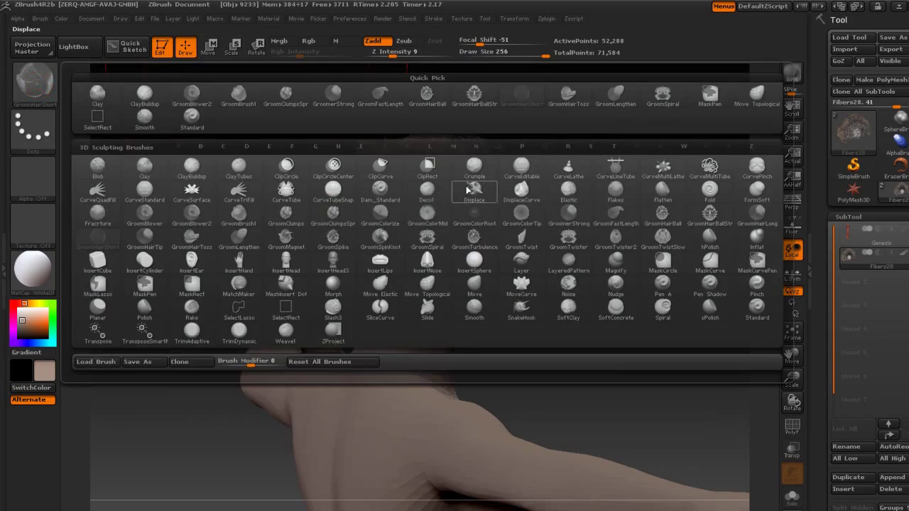
left_click(511, 205)
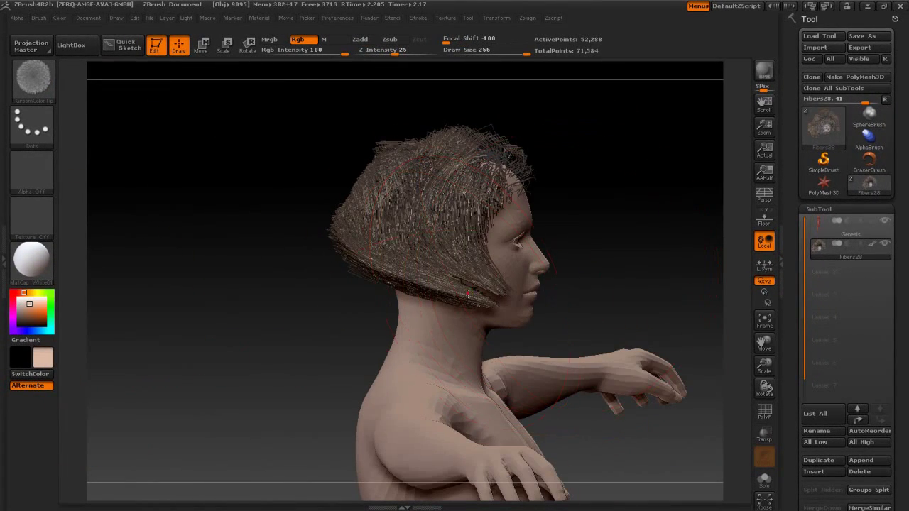
left_click_drag(469, 286, 429, 76)
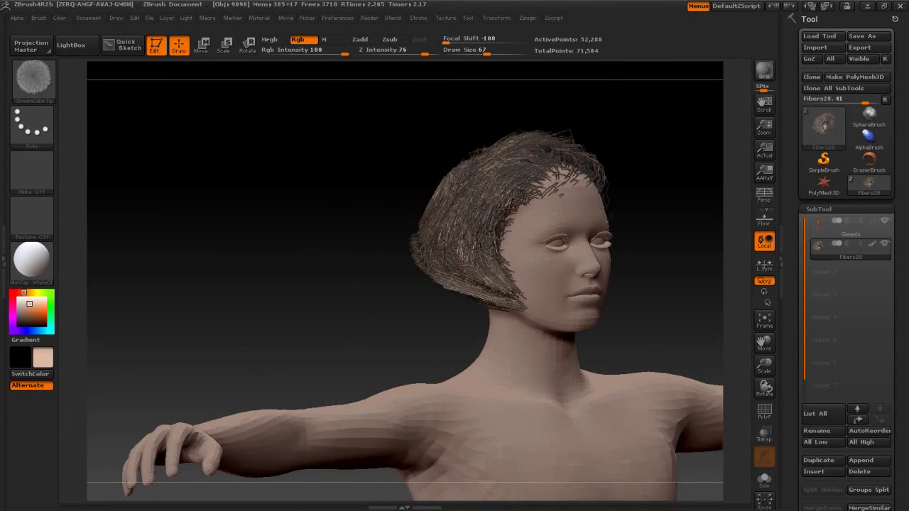
left_click_drag(31, 292, 36, 292)
left_click_drag(260, 298, 482, 277)
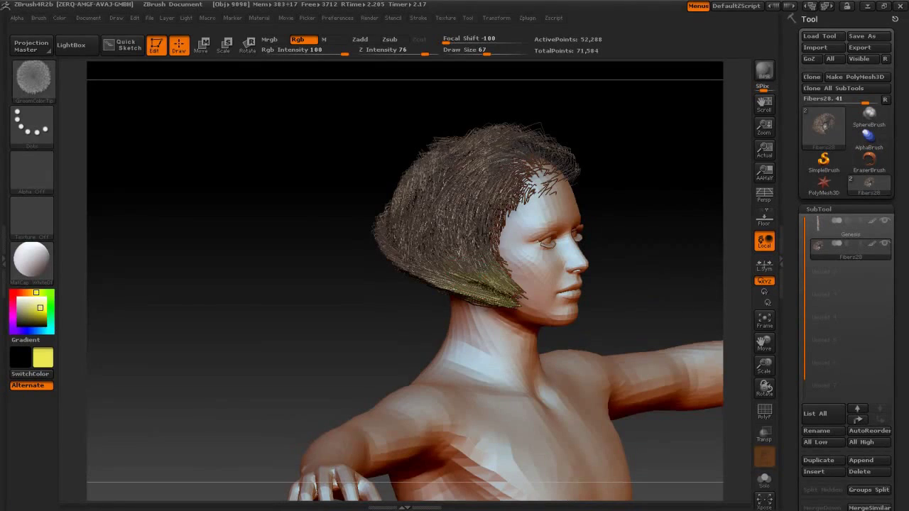
mouse_move(317, 302)
left_mouse_down()
mouse_move(338, 307)
mouse_move(651, 196)
left_mouse_up()
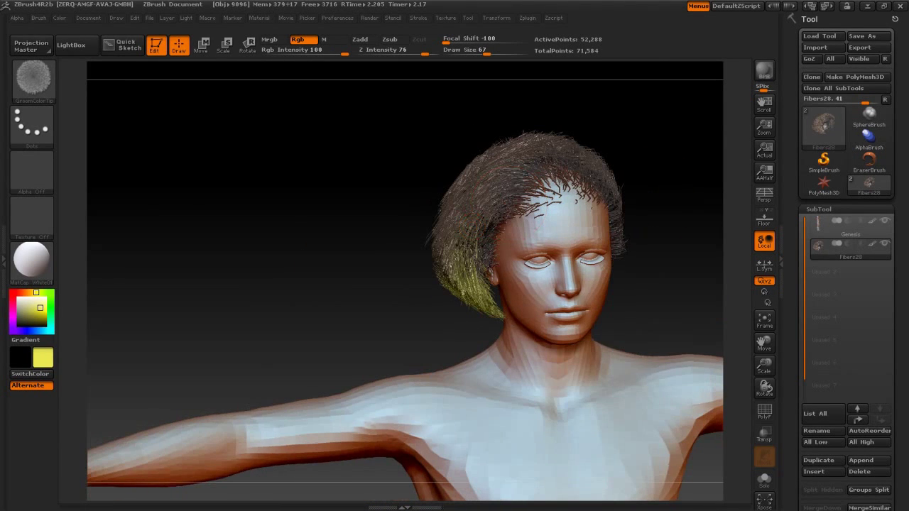
mouse_move(312, 290)
left_mouse_down()
mouse_move(497, 127)
mouse_move(670, 203)
mouse_move(696, 234)
mouse_move(697, 281)
mouse_move(660, 292)
left_mouse_up()
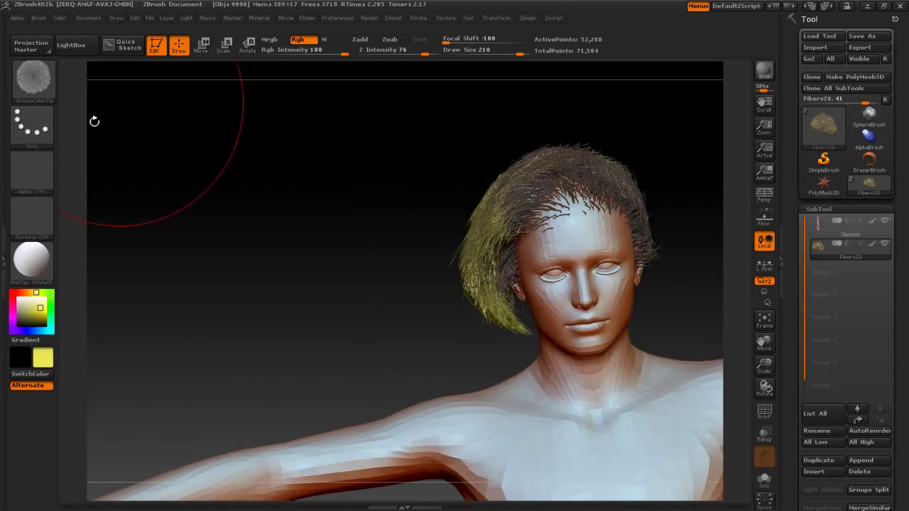
- Brush pink across the upper hair mid-lengths with GroomColorMid
left_click(33, 79)
left_click(442, 203)
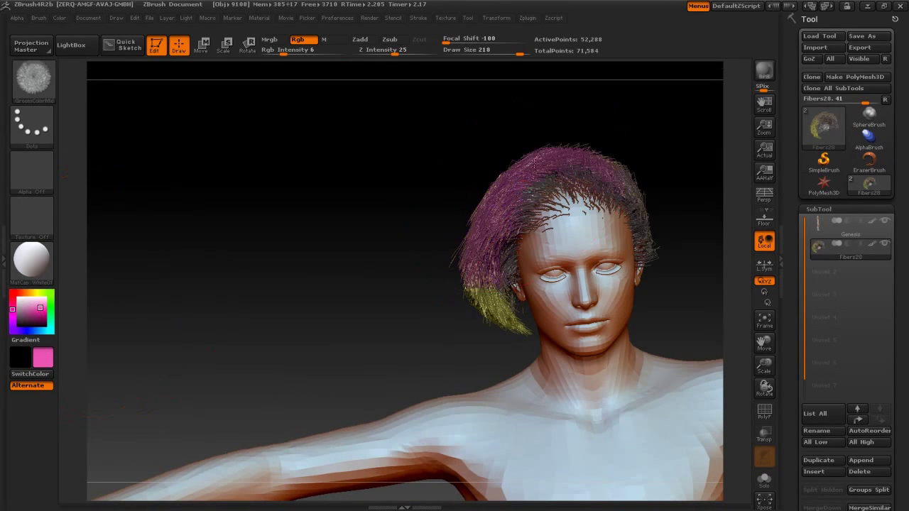
mouse_move(535, 162)
left_mouse_down()
mouse_move(284, 205)
mouse_move(642, 203)
mouse_move(173, 91)
left_mouse_up()
- Repaint the hair near-black with GroomColorRoot and GroomColorTip, covering the pink and yellow test colours
key("b")
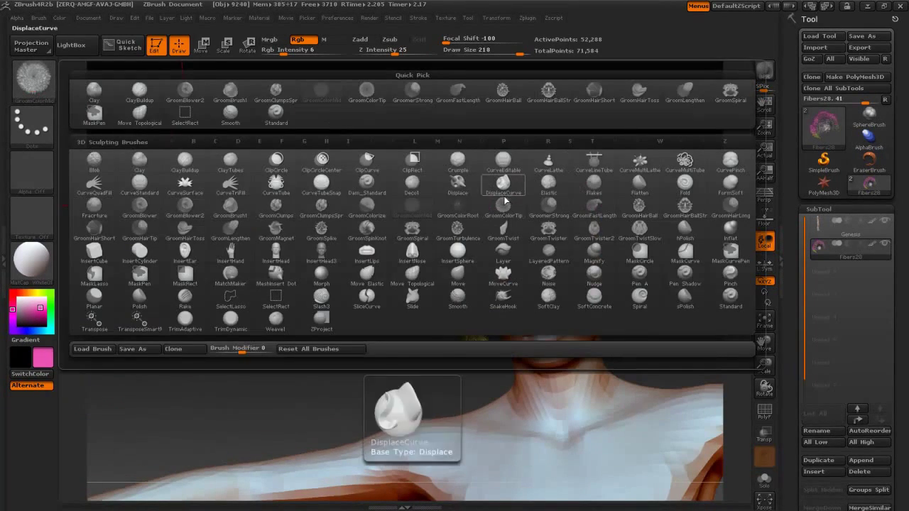
left_click(466, 208)
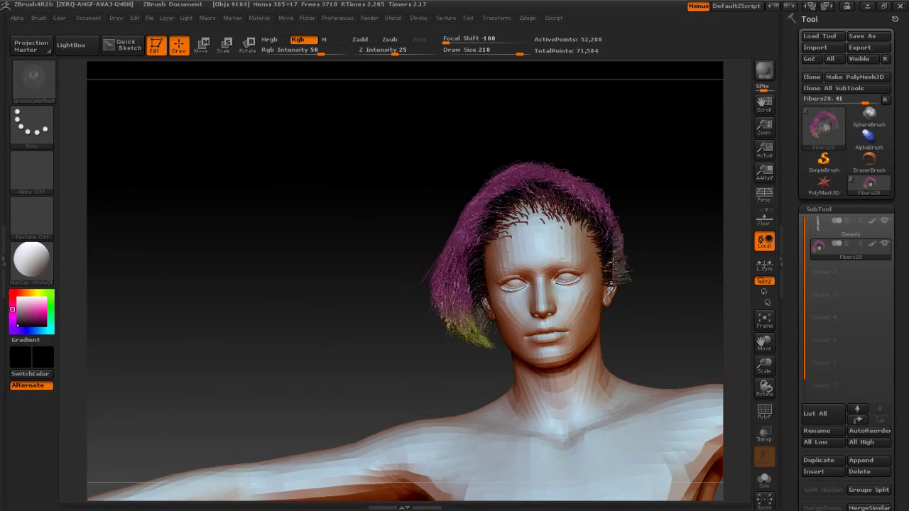
mouse_move(469, 206)
left_mouse_down()
mouse_move(355, 253)
mouse_move(649, 203)
mouse_move(304, 275)
mouse_move(64, 83)
left_mouse_up()
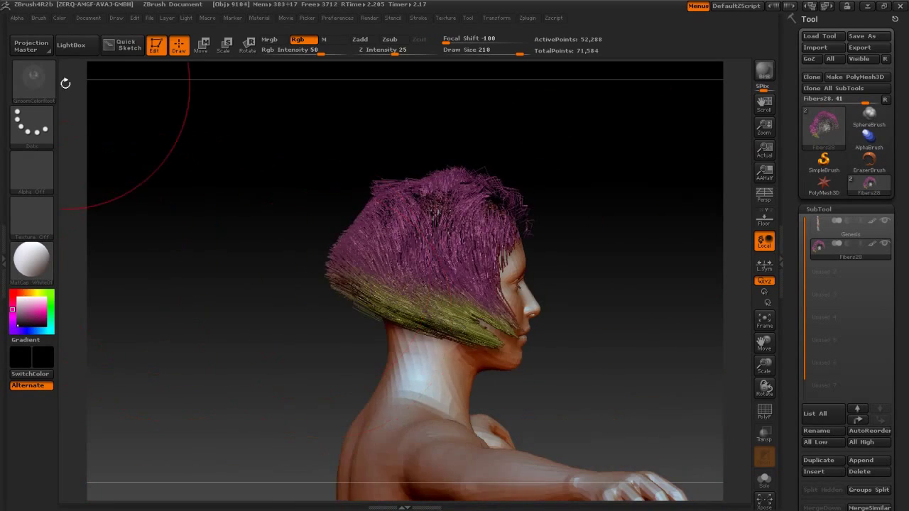
key("b")
left_click(503, 204)
mouse_move(604, 235)
left_mouse_down()
mouse_move(652, 250)
mouse_move(683, 278)
mouse_move(716, 248)
left_mouse_up()
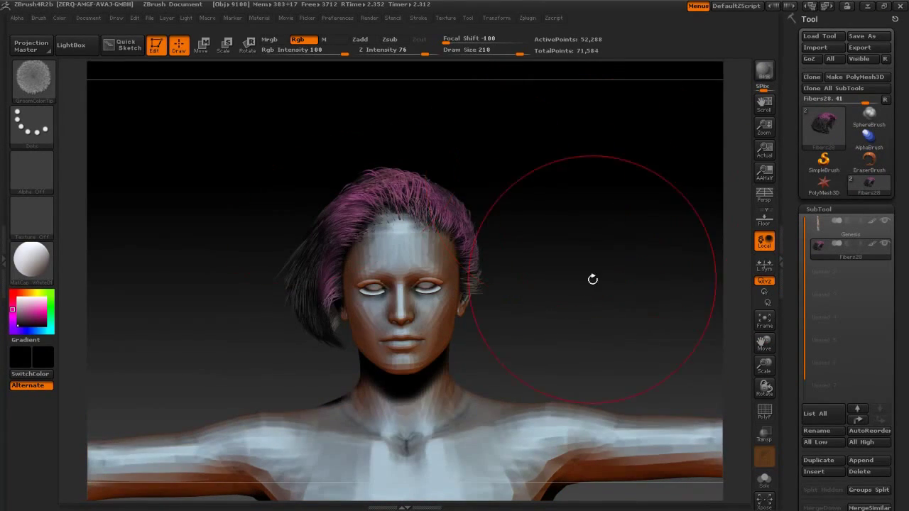
left_click_drag(592, 279, 555, 169)
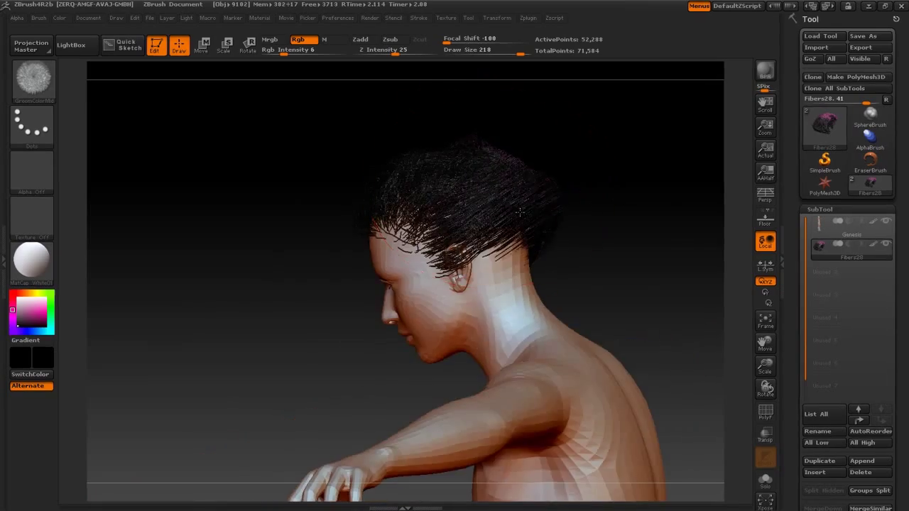
- Run a BPR preview render of the darkened hair
key("shift+r")
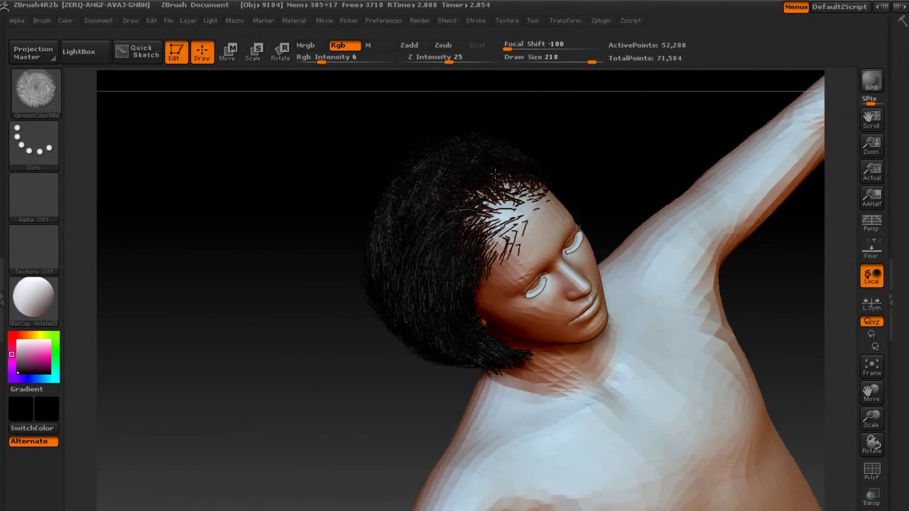
key("b")
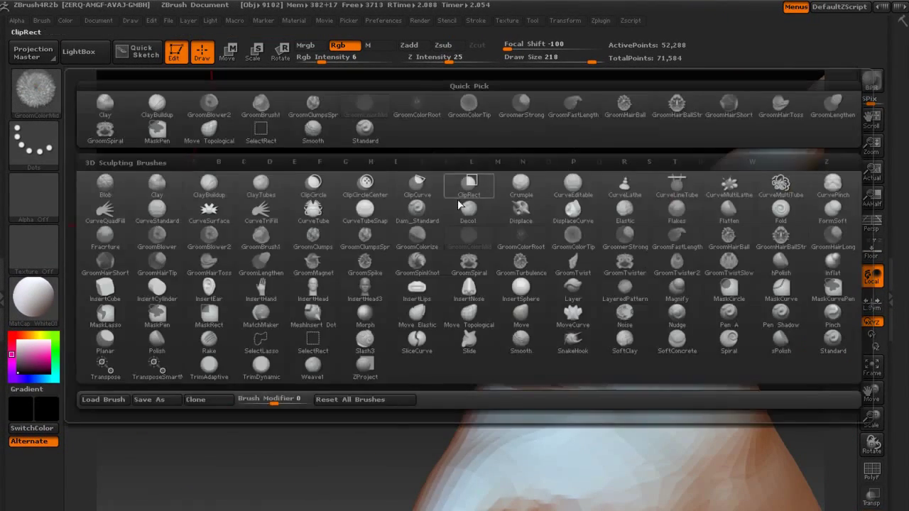
left_click(572, 238)
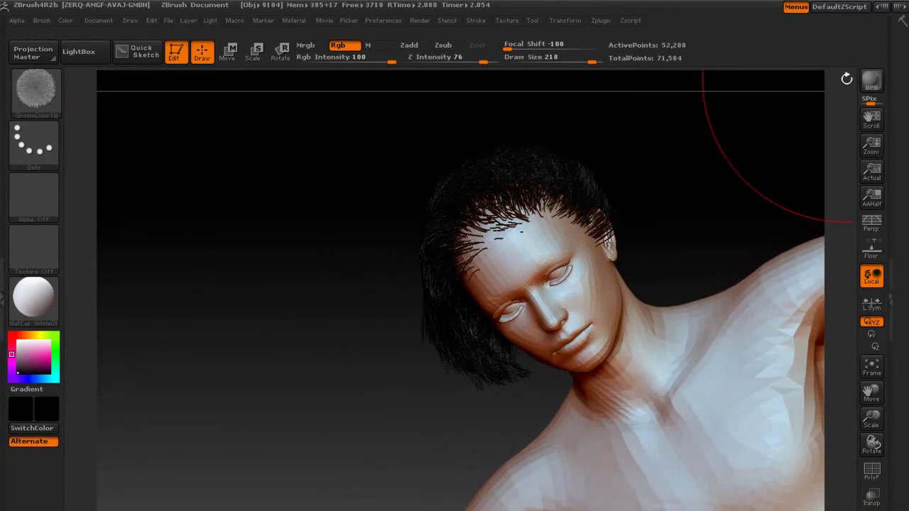
key("shift+r")
- Paint the hair ends dark red with GroomColorTip
left_click(35, 89)
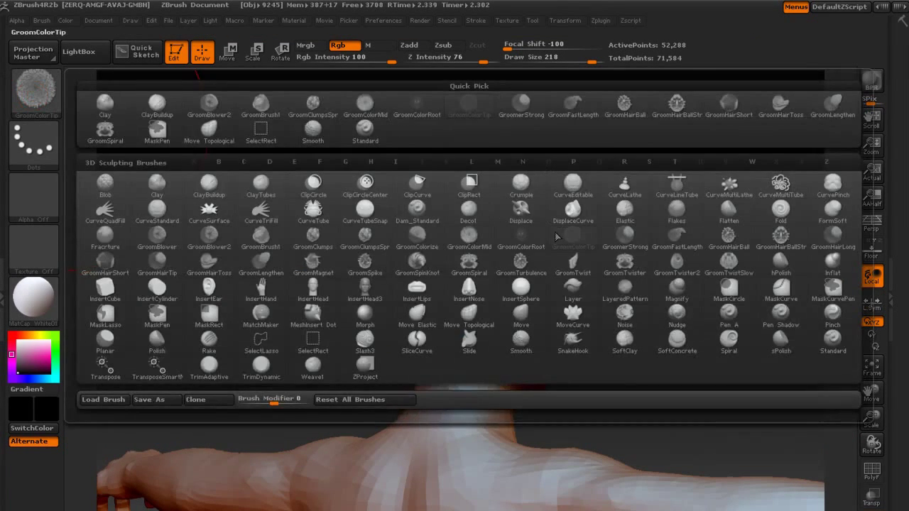
left_click(49, 363)
left_click_drag(689, 343, 563, 94)
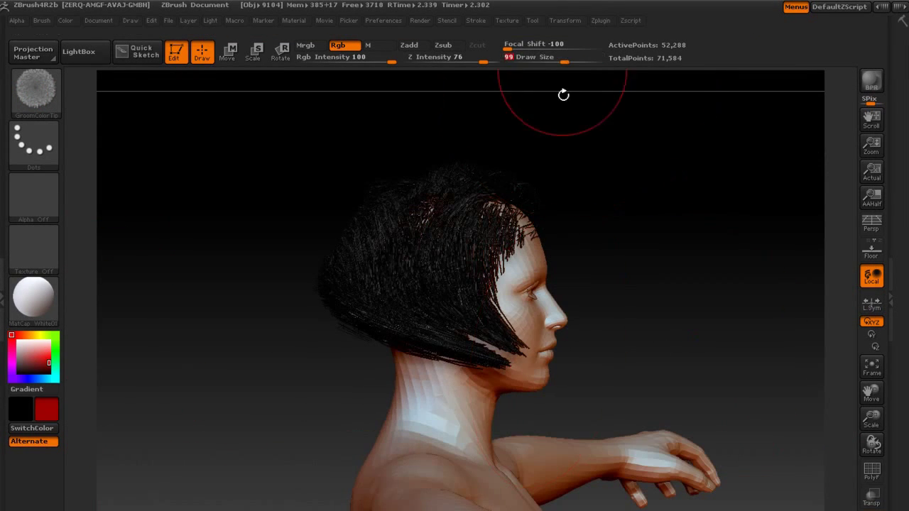
mouse_move(378, 337)
left_mouse_down()
mouse_move(331, 319)
mouse_move(384, 323)
mouse_move(532, 301)
mouse_move(562, 369)
left_mouse_up()
- Keep the roots dark with GroomColorRoot and blend the red into the mid-lengths with GroomColorMid
key("b")
left_click(233, 354)
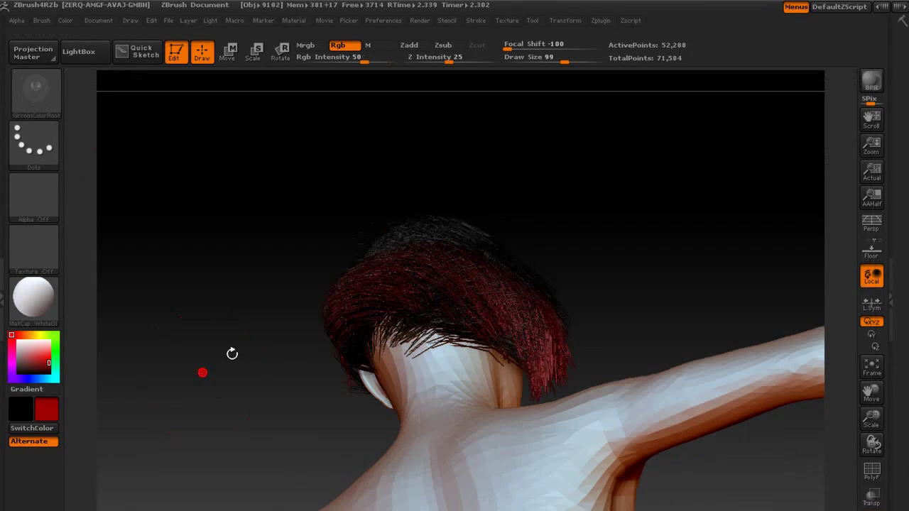
mouse_move(449, 316)
left_mouse_down()
mouse_move(419, 313)
mouse_move(646, 288)
mouse_move(584, 325)
mouse_move(552, 272)
left_mouse_up()
key("b")
left_click(528, 155)
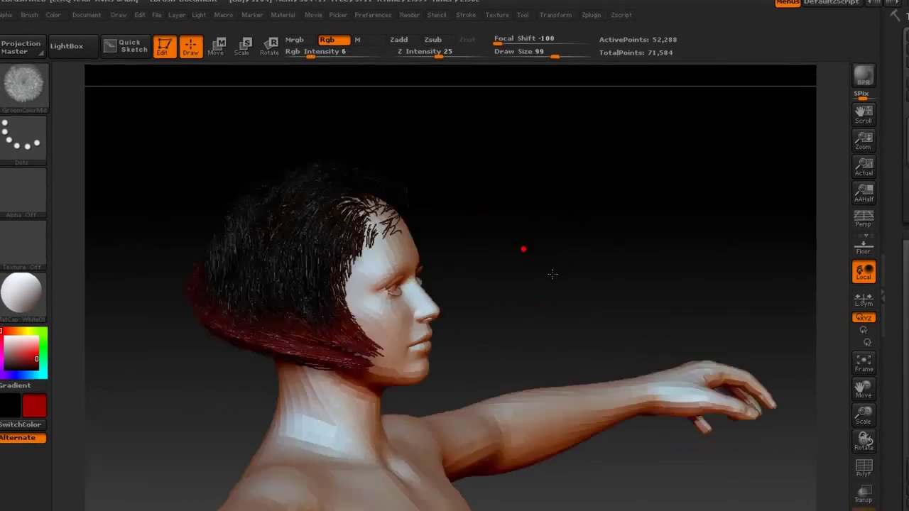
mouse_move(243, 292)
left_mouse_down()
mouse_move(463, 177)
mouse_move(481, 122)
mouse_move(516, 213)
left_mouse_up()
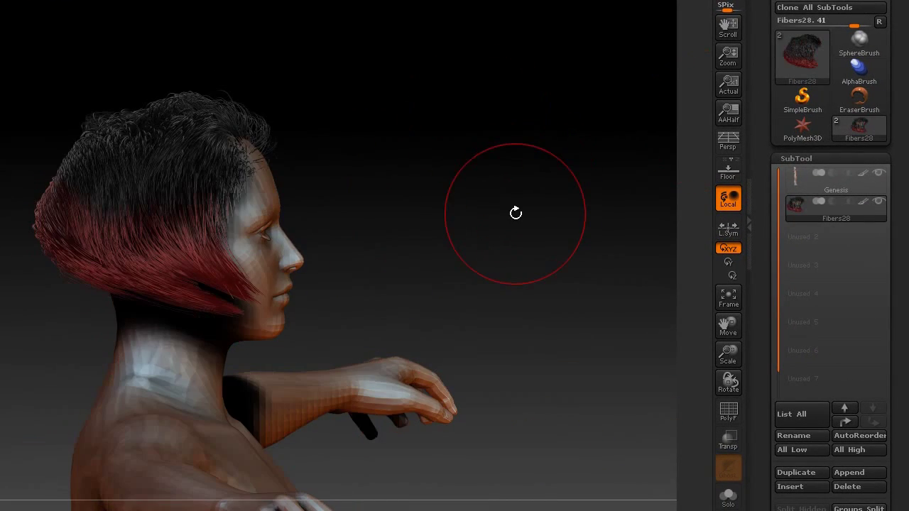
mouse_move(234, 126)
left_mouse_down()
mouse_move(726, 325)
mouse_move(724, 351)
left_mouse_up()
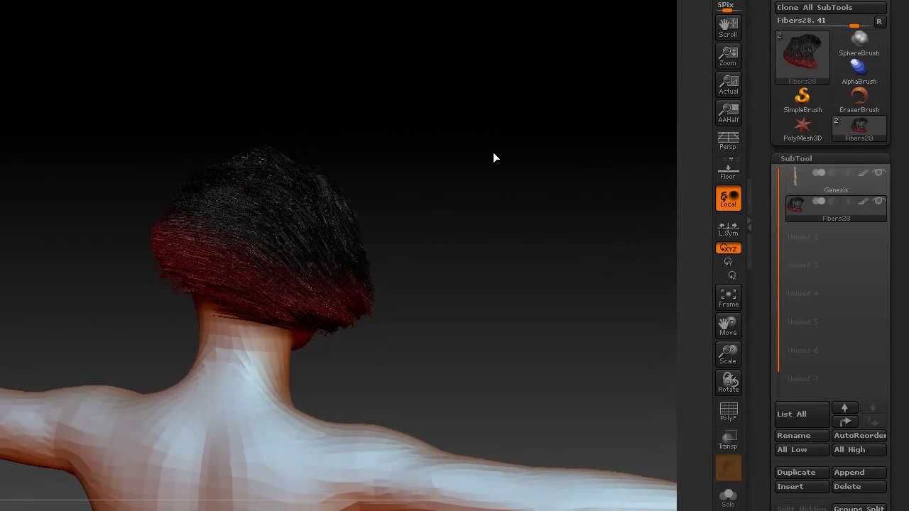
mouse_move(493, 152)
left_mouse_down()
mouse_move(397, 283)
mouse_move(603, 248)
mouse_move(537, 170)
left_mouse_up()
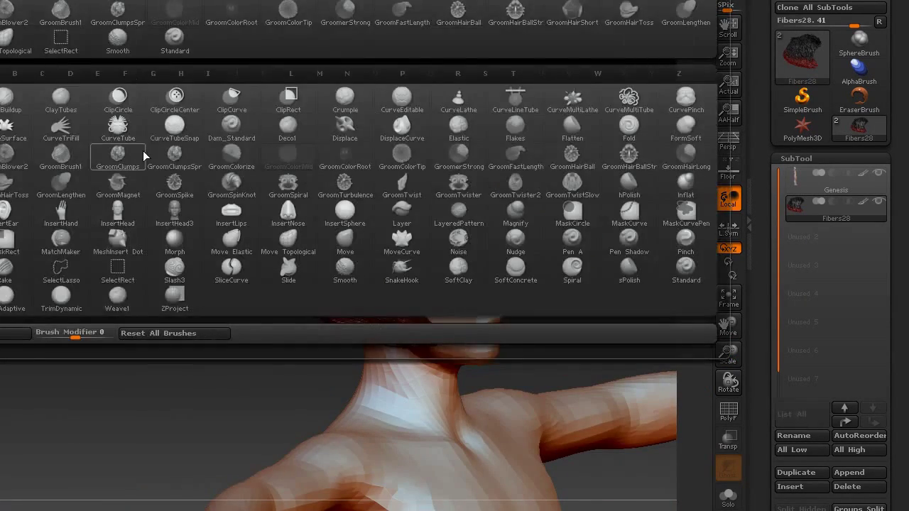
- Pull the red ends outward with GroomMagnet, then clump both sides into tufts with GroomClumps
mouse_move(476, 239)
left_mouse_down()
mouse_move(622, 234)
mouse_move(298, 289)
mouse_move(139, 359)
mouse_move(177, 261)
left_mouse_up()
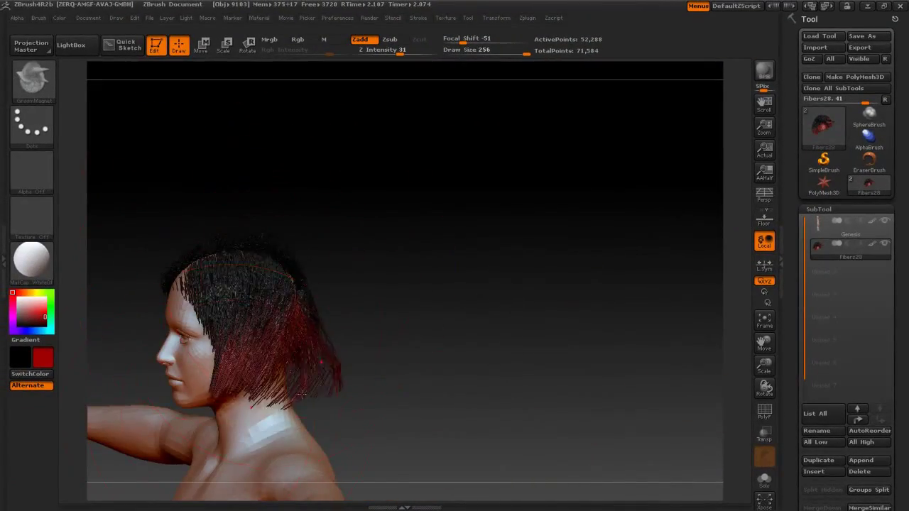
left_click_drag(302, 394, 292, 390)
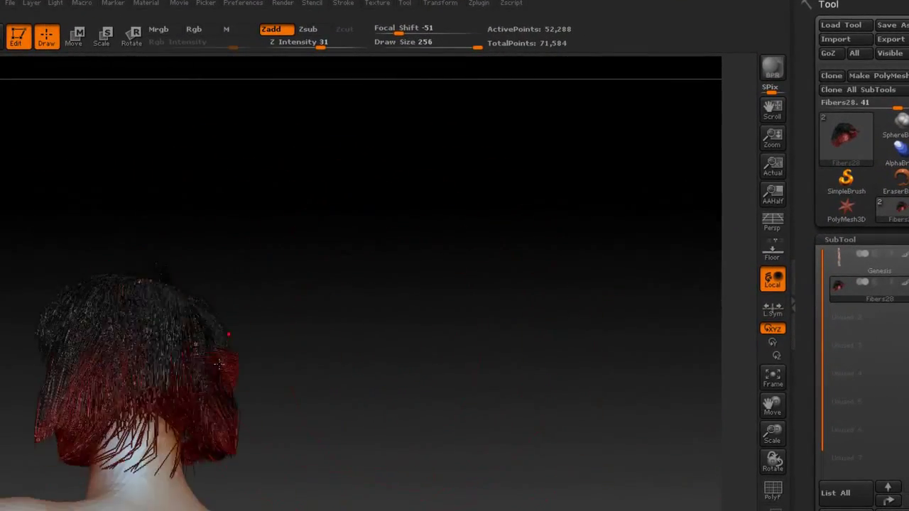
key("b")
left_click(213, 263)
left_click_drag(461, 379, 389, 345)
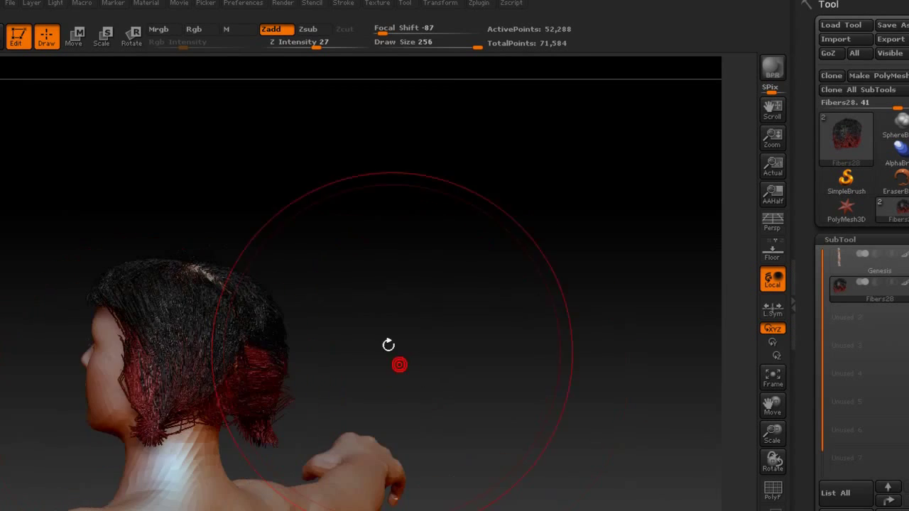
left_click_drag(156, 399, 189, 414)
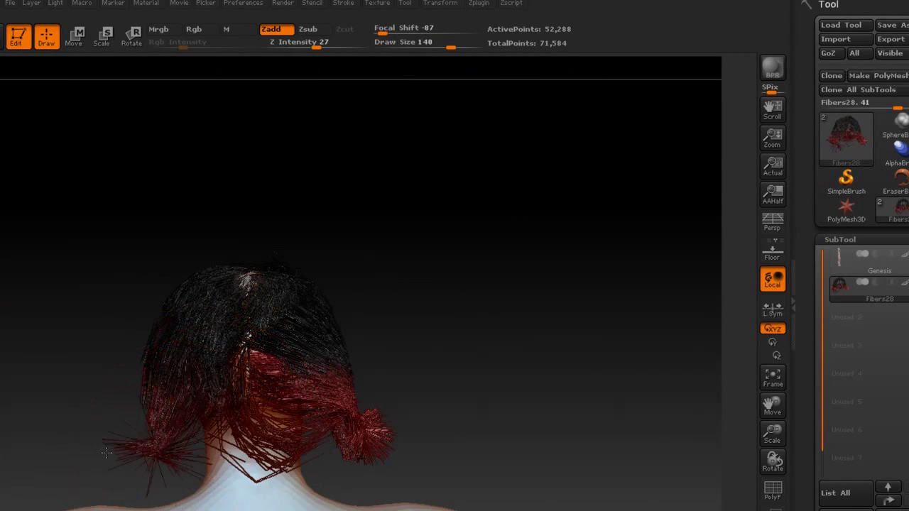
mouse_move(175, 376)
left_mouse_down()
mouse_move(369, 266)
mouse_move(377, 346)
mouse_move(245, 437)
left_mouse_up()
- Turn the head to a front view and start a BPR render of the tufted hair
key("b")
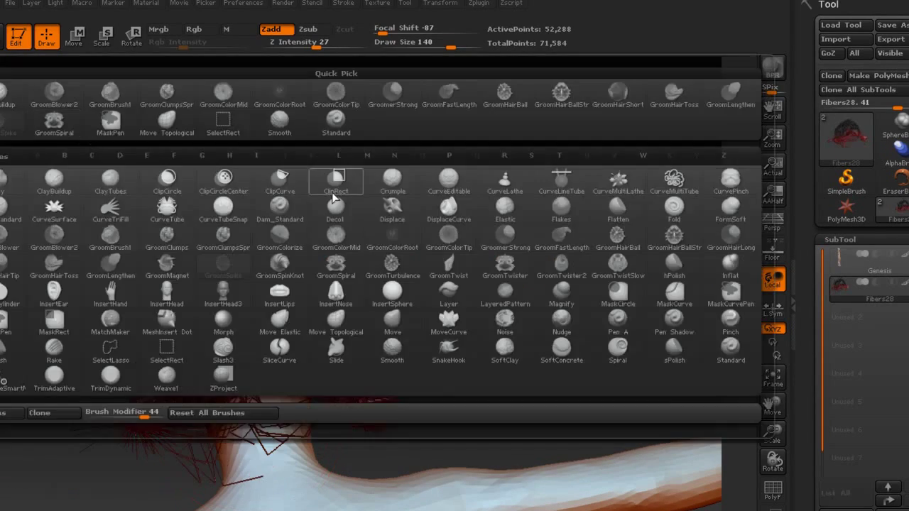
key("b")
mouse_move(483, 321)
left_mouse_down()
mouse_move(475, 298)
mouse_move(483, 320)
left_mouse_up()
mouse_move(155, 400)
left_mouse_down()
mouse_move(440, 374)
mouse_move(629, 264)
left_mouse_up()
left_click(773, 69)
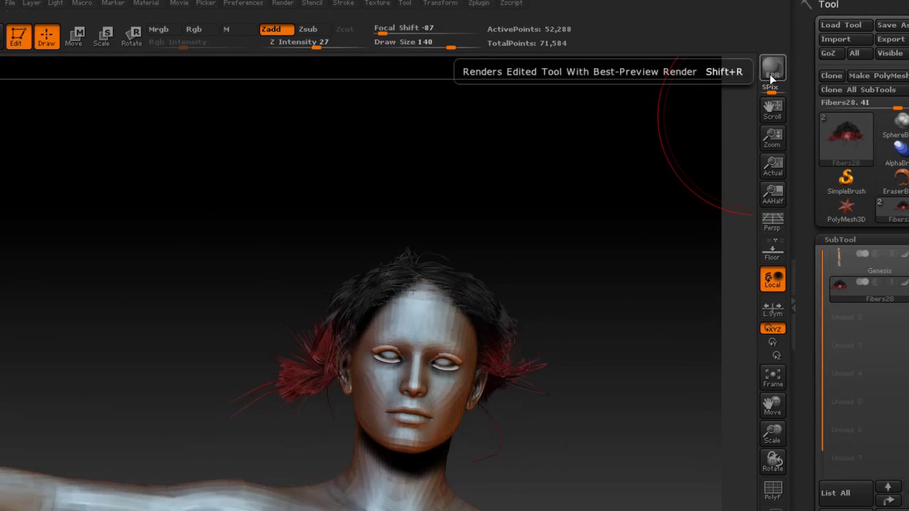